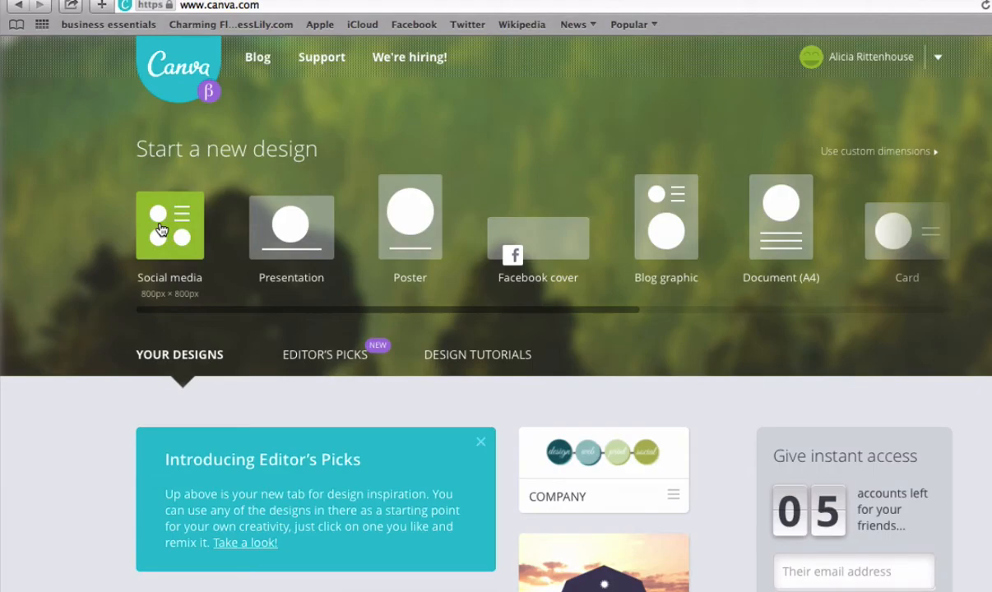
- Start a new 800px × 800px social media design and look through its ready-made layouts
click(161, 230)
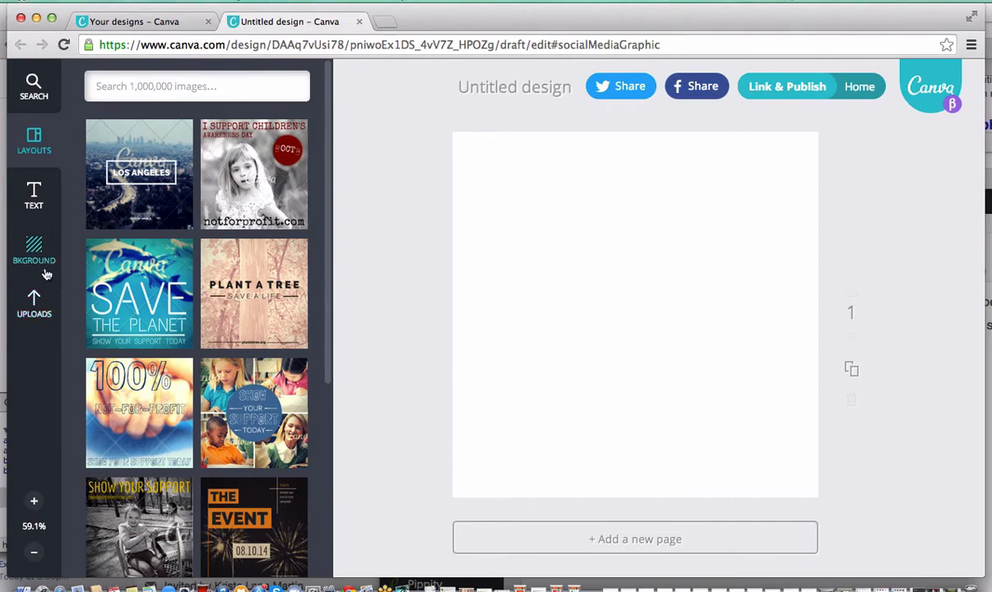
click(33, 98)
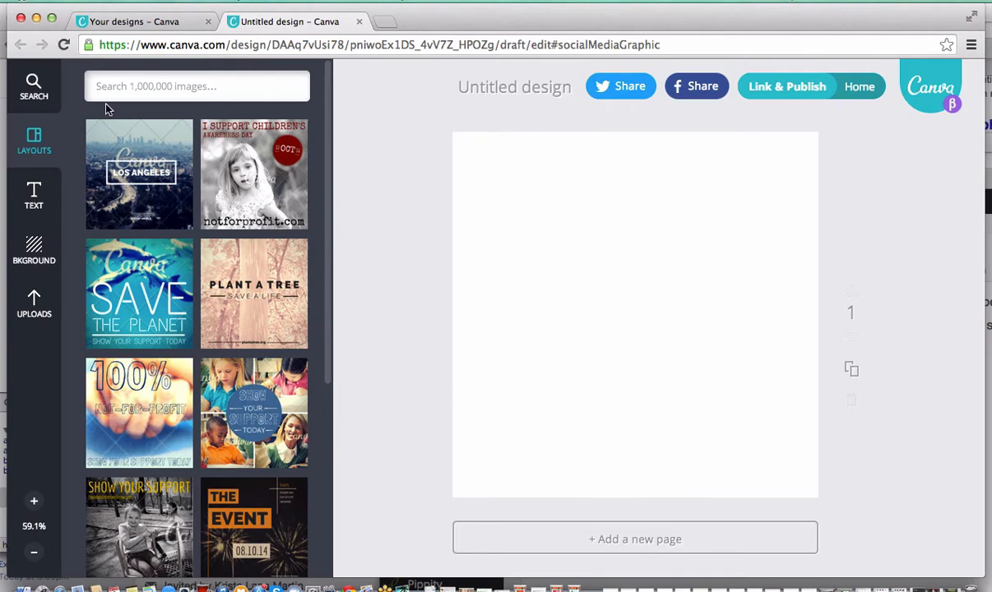
scroll(74, 149, down, 5)
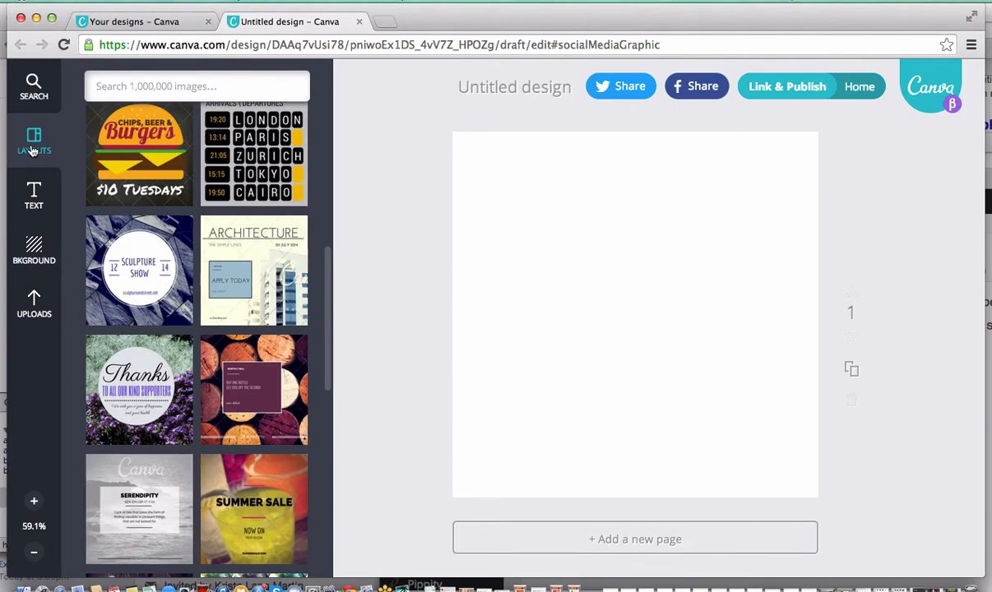
scroll(186, 275, up, 3)
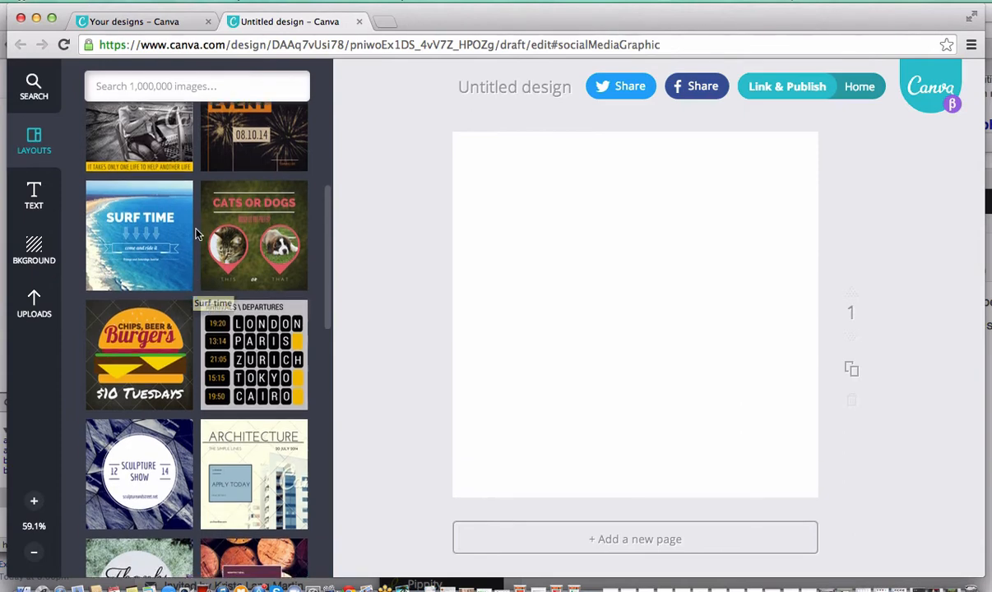
scroll(195, 263, down, 3)
scroll(195, 234, down, 2)
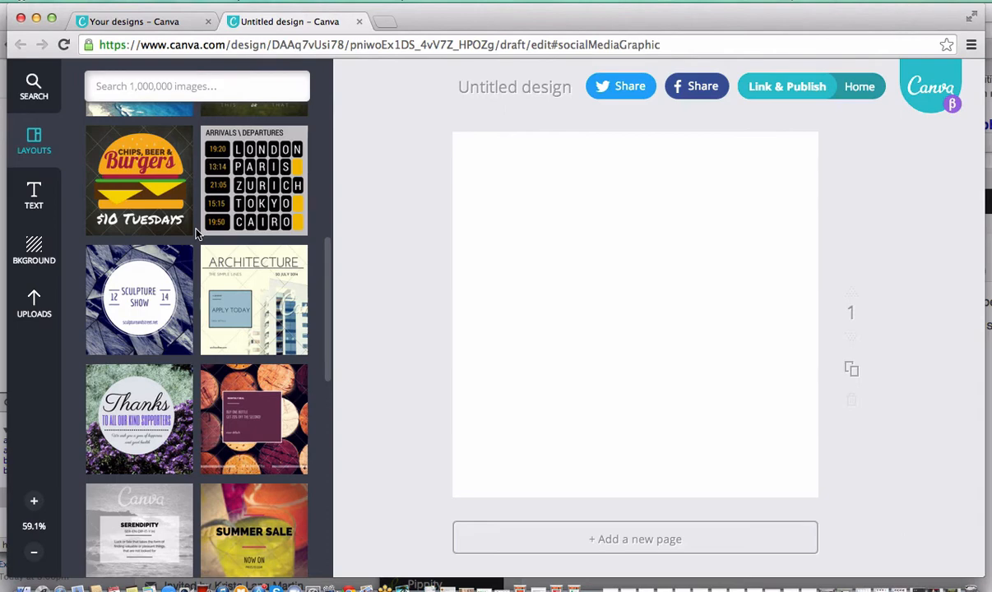
- Look through the heading, subtitle and body text options and the ready-made text designs
click(38, 203)
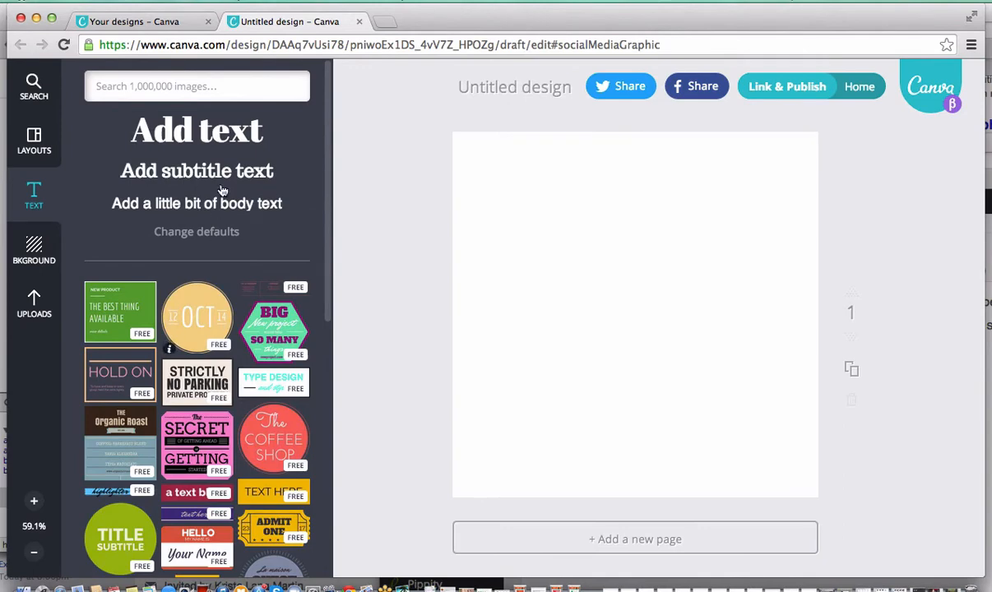
scroll(244, 349, down, 1)
scroll(244, 349, down, 2)
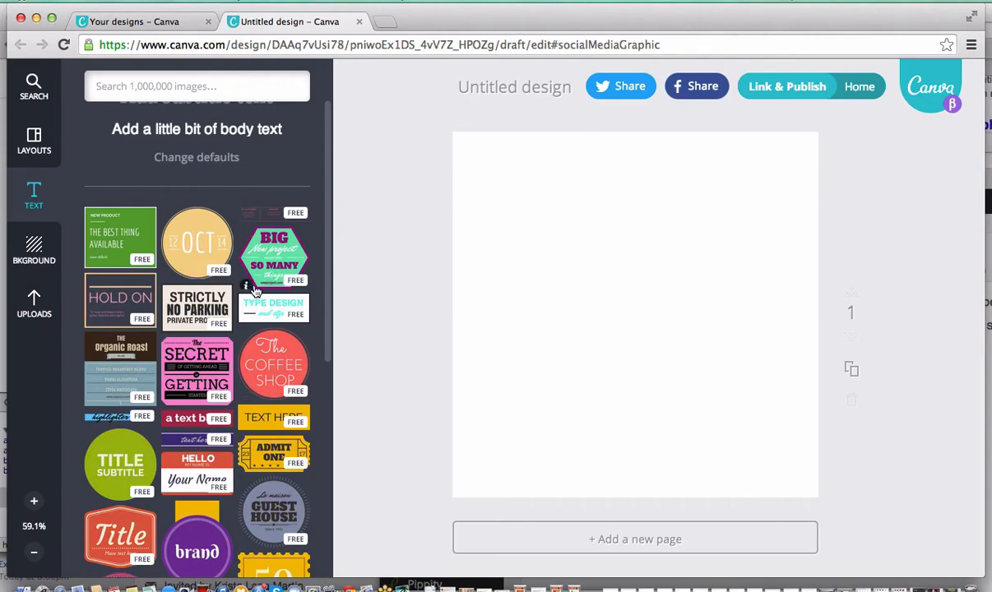
scroll(247, 273, up, 3)
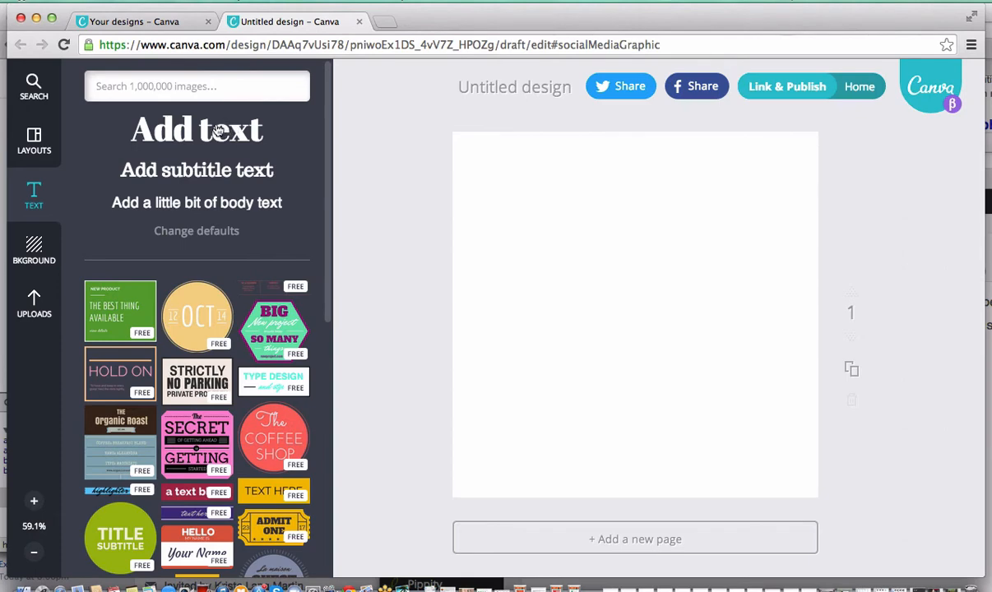
- Look through the background colours, patterns and photos, and check the previously uploaded images
click(17, 256)
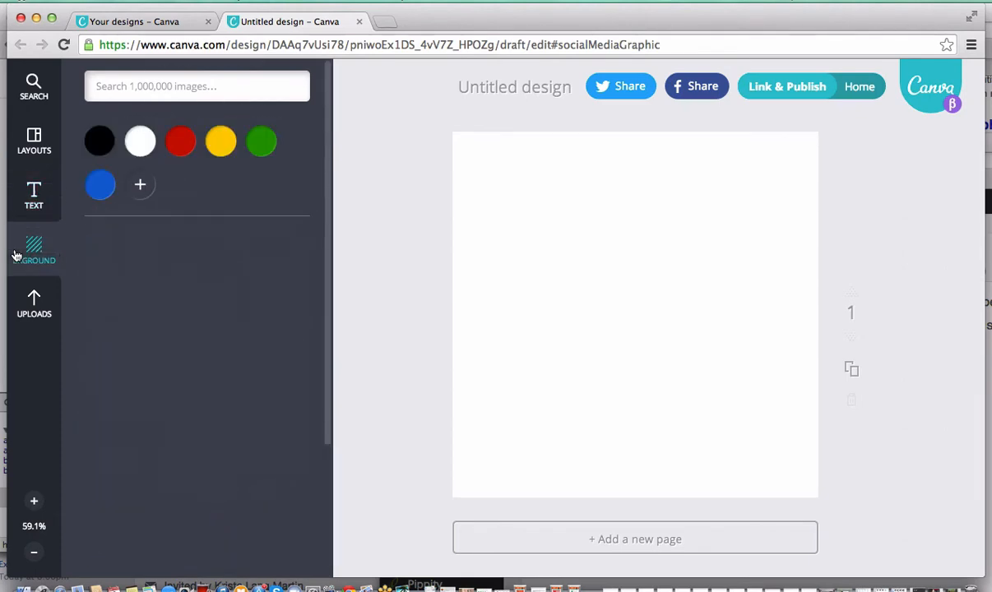
scroll(261, 307, down, 10)
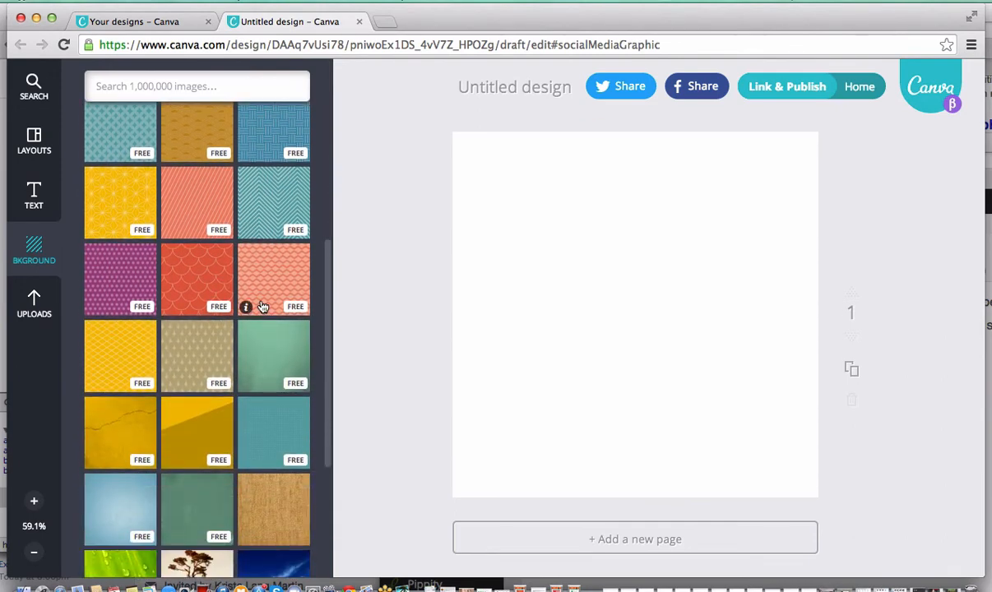
scroll(255, 169, up, 6)
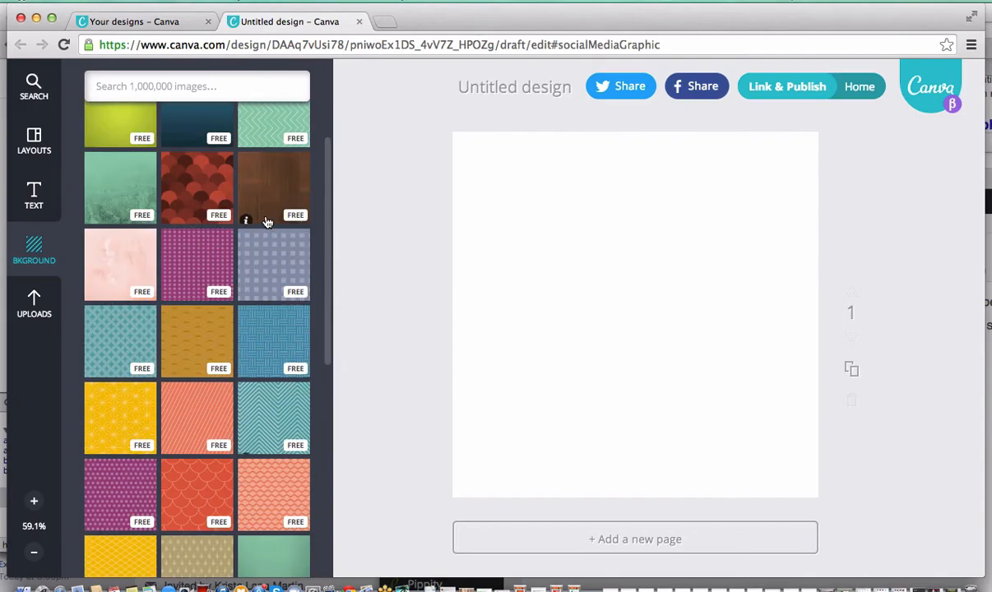
scroll(262, 158, up, 3)
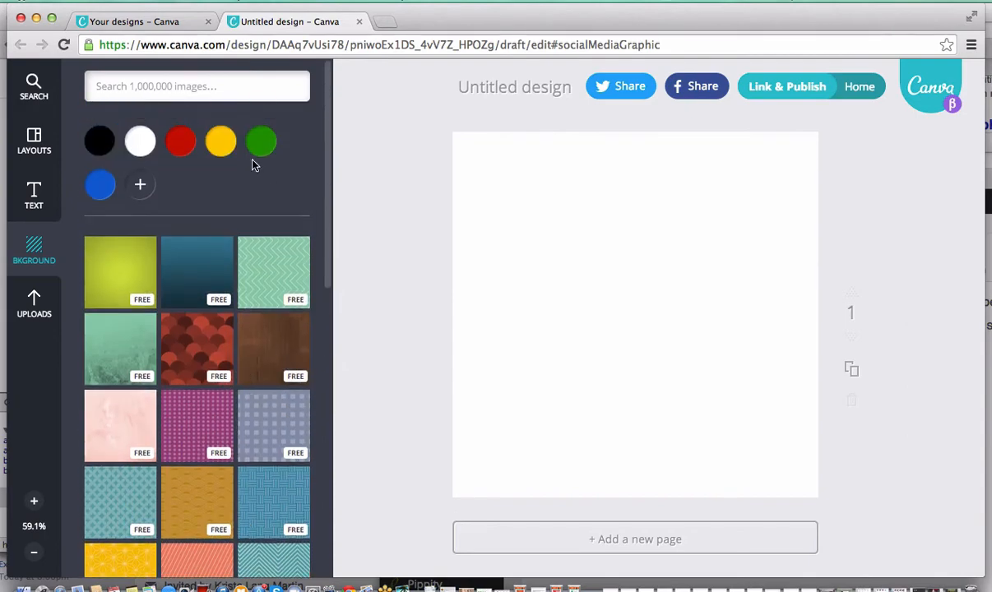
scroll(212, 160, down, 6)
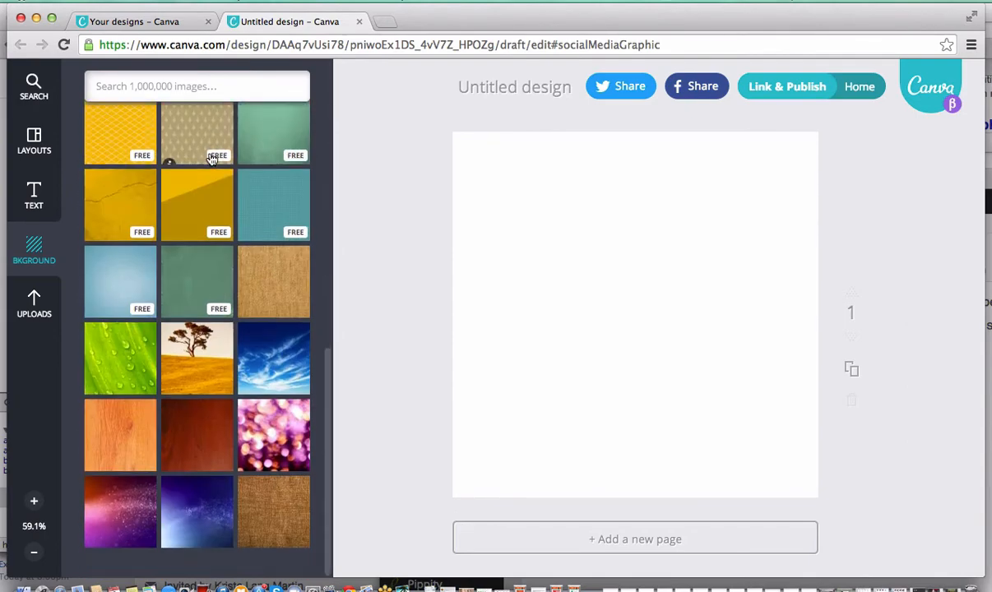
scroll(215, 156, down, 5)
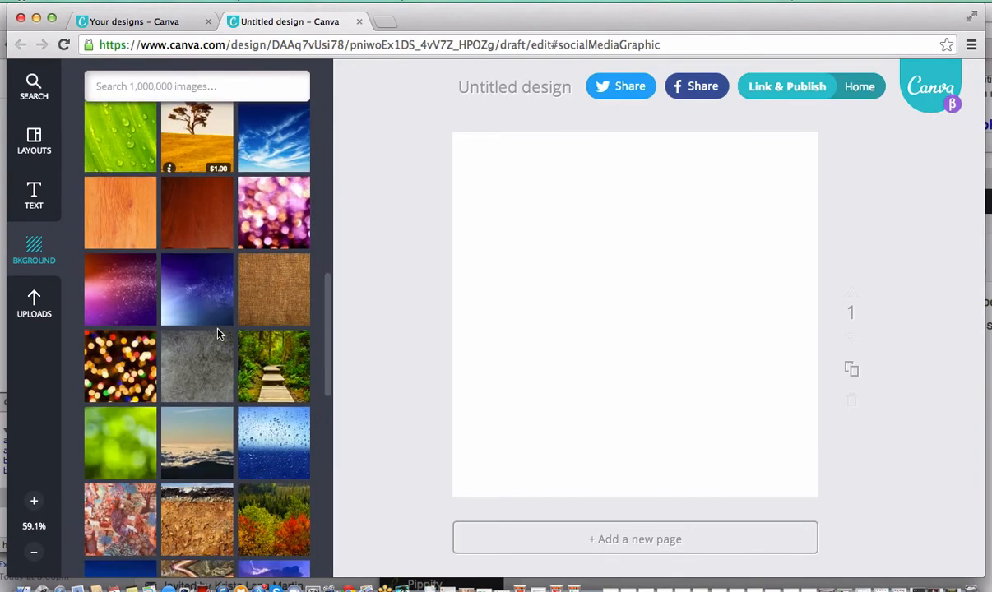
scroll(218, 336, down, 2)
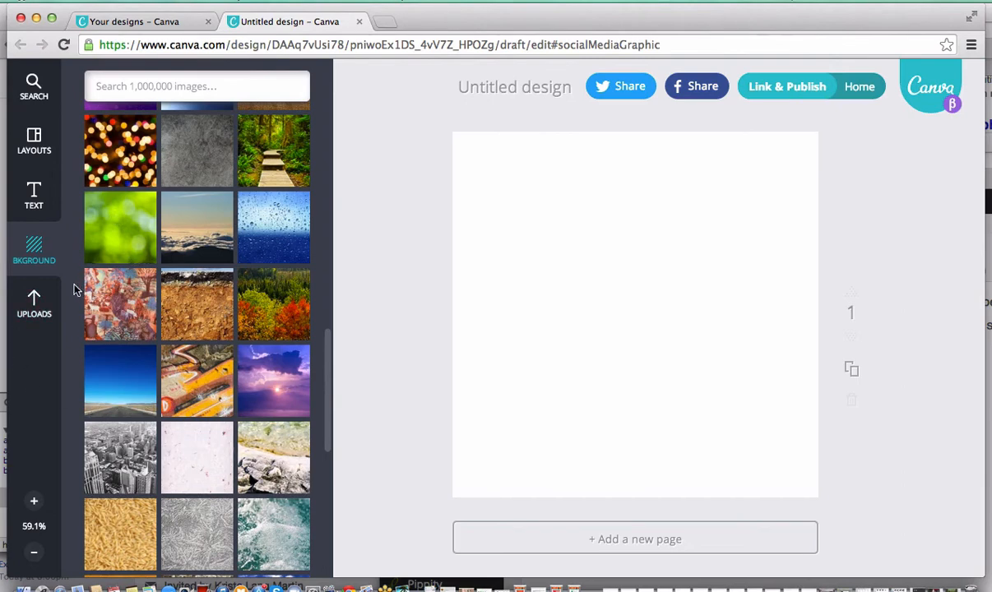
click(35, 297)
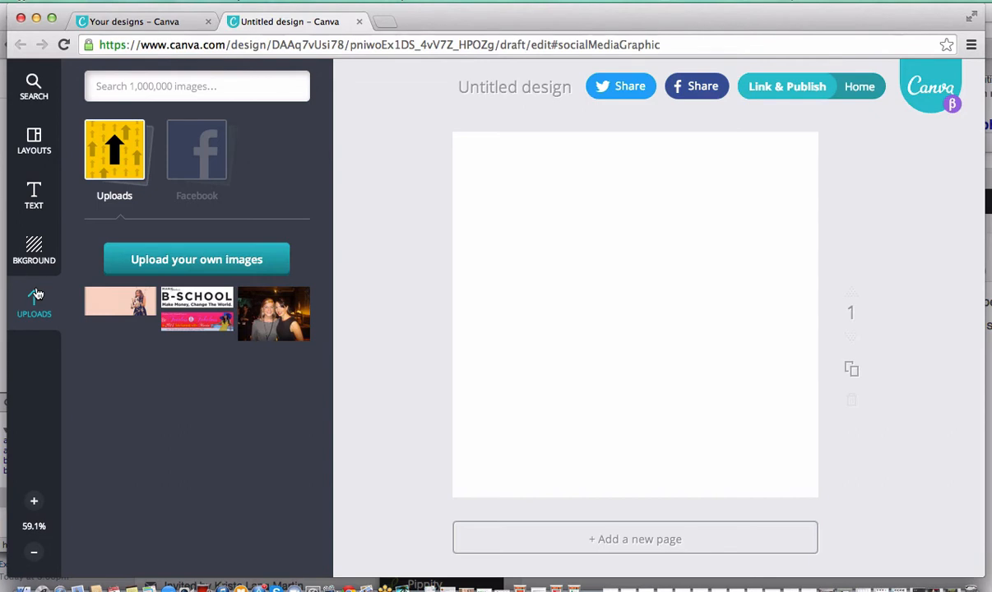
- Browse the layouts and apply the Surf Time layout to the blank page
click(35, 137)
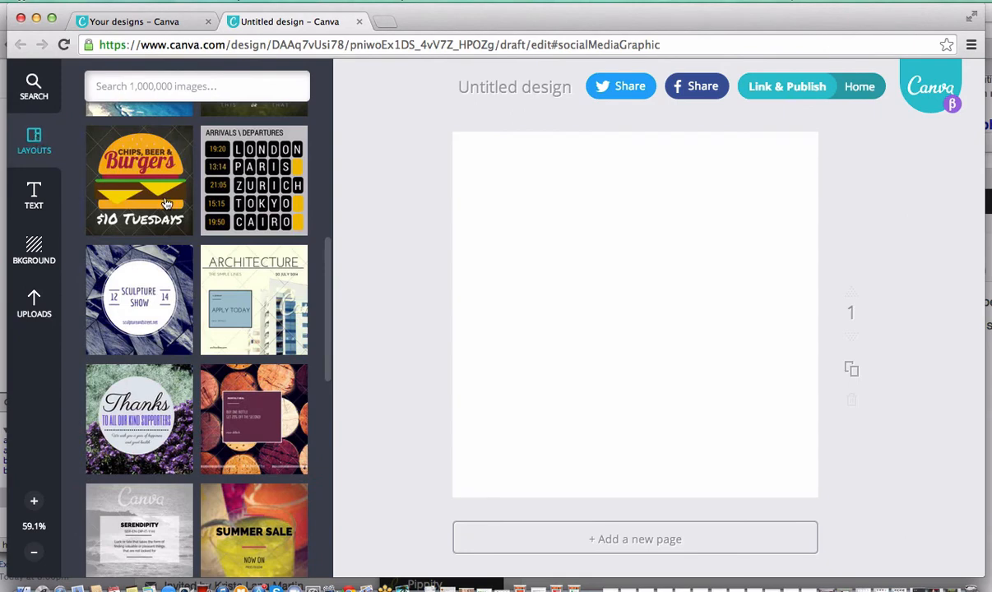
scroll(220, 370, down, 2)
scroll(224, 378, down, 10)
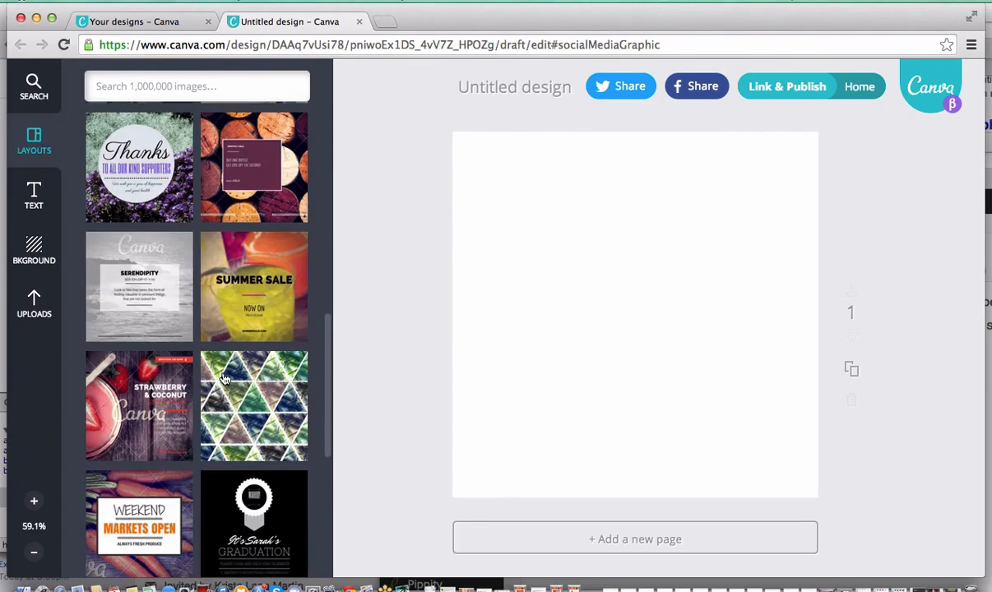
scroll(224, 379, down, 8)
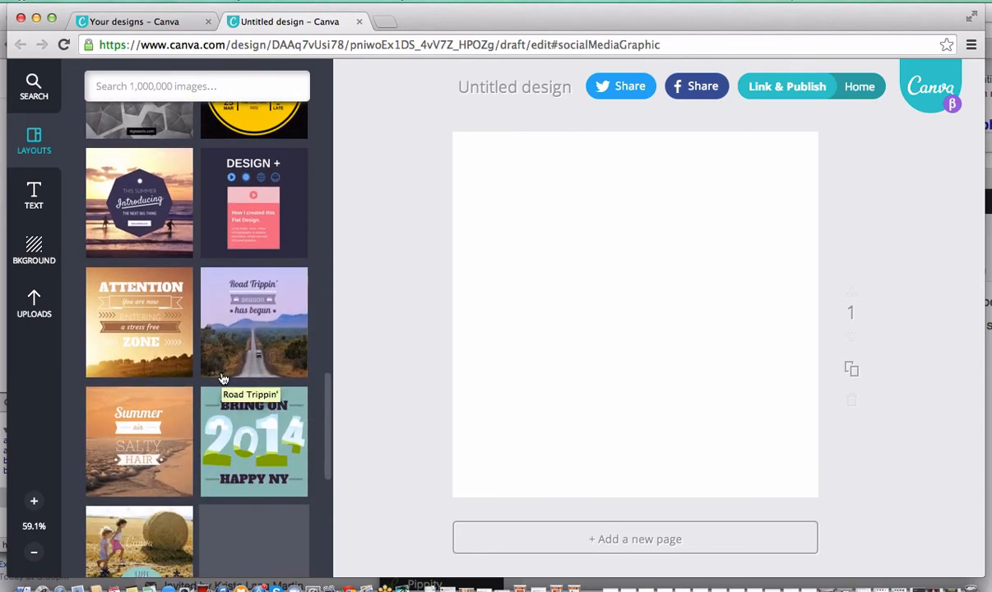
scroll(224, 379, down, 1)
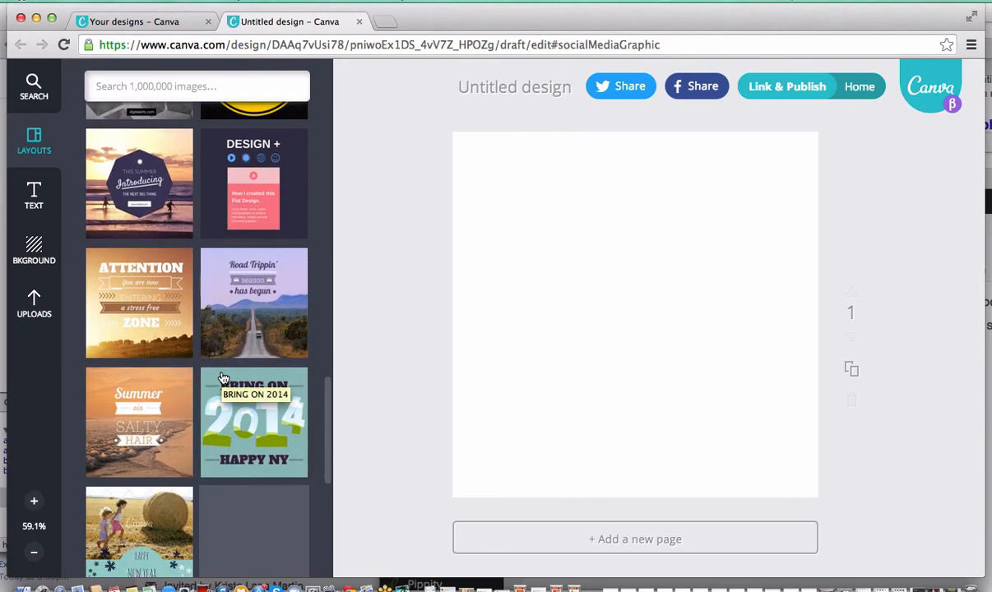
scroll(206, 345, up, 20)
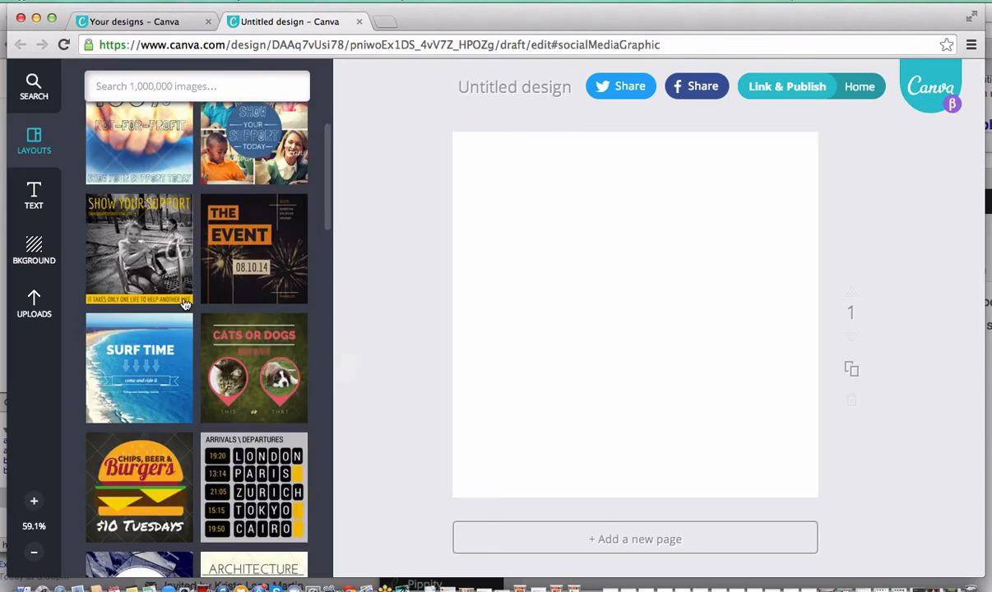
click(122, 337)
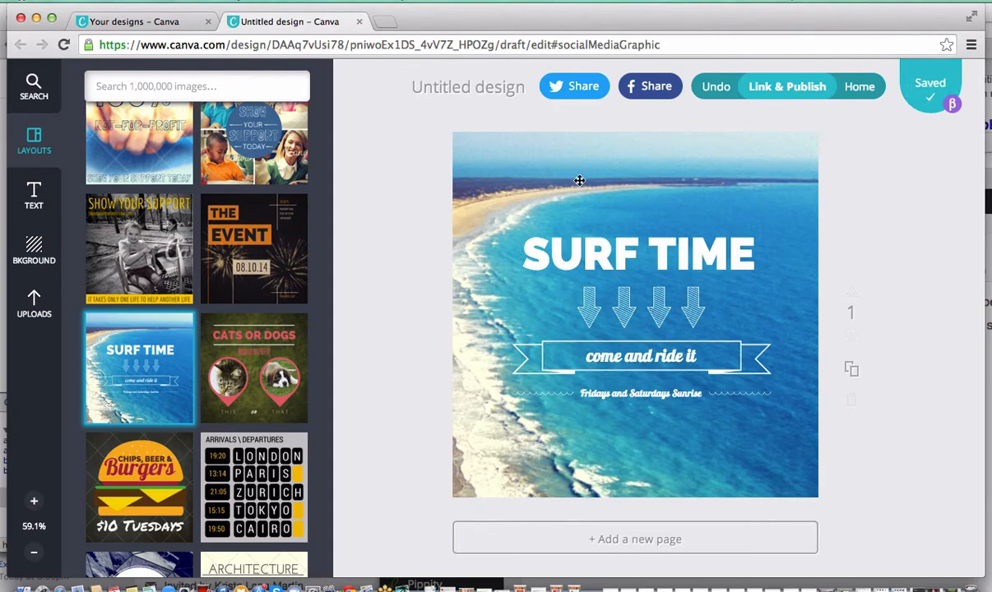
- Delete the beach photo behind the text of the Surf Time layout
click(579, 181)
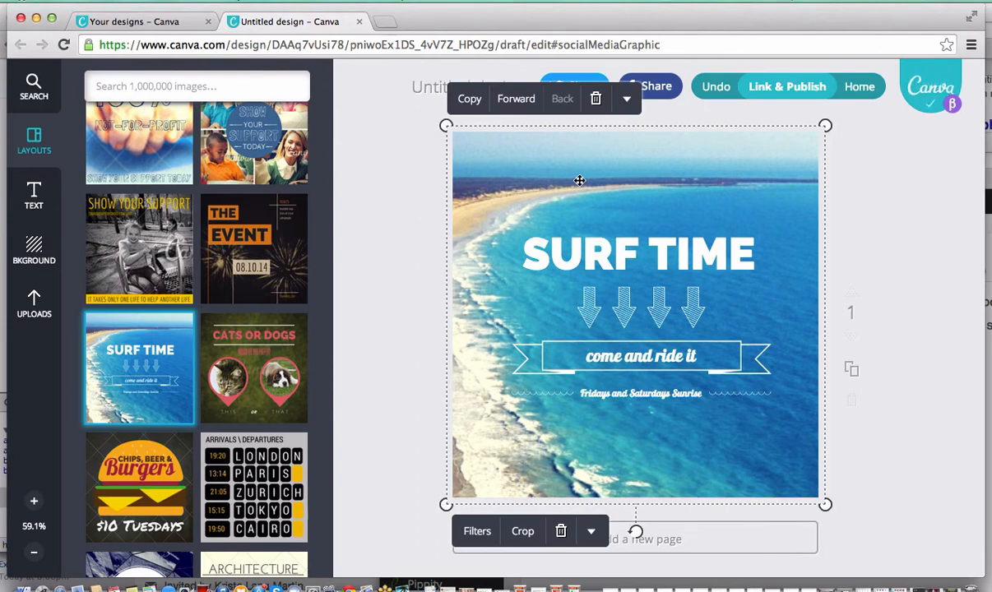
key(Delete)
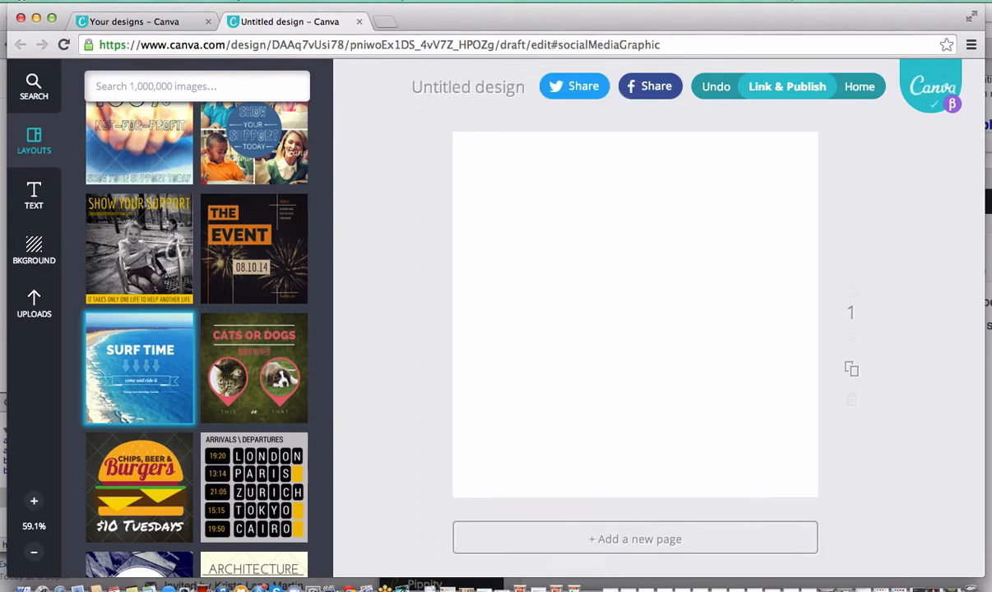
click(653, 245)
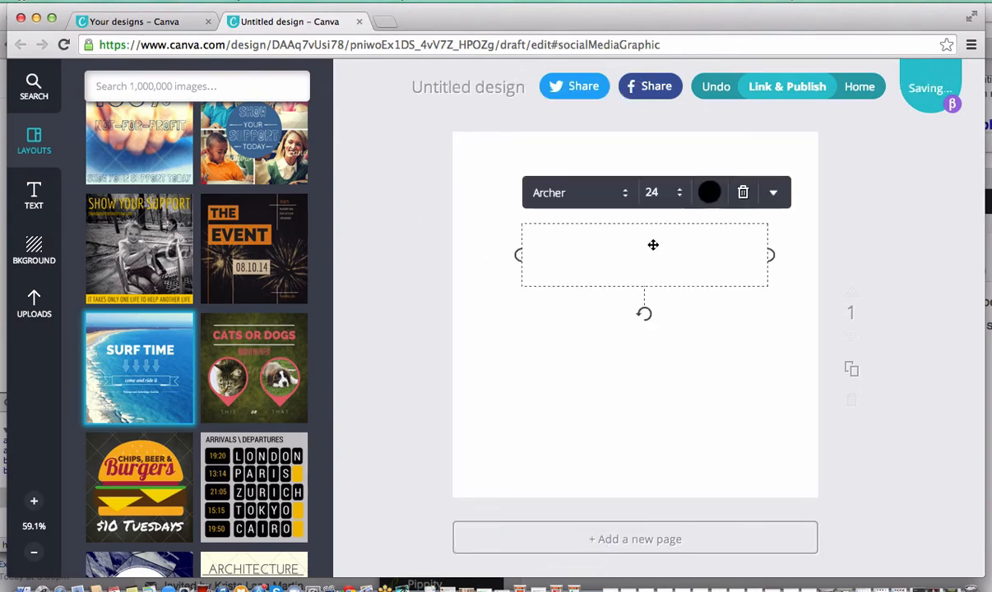
click(438, 271)
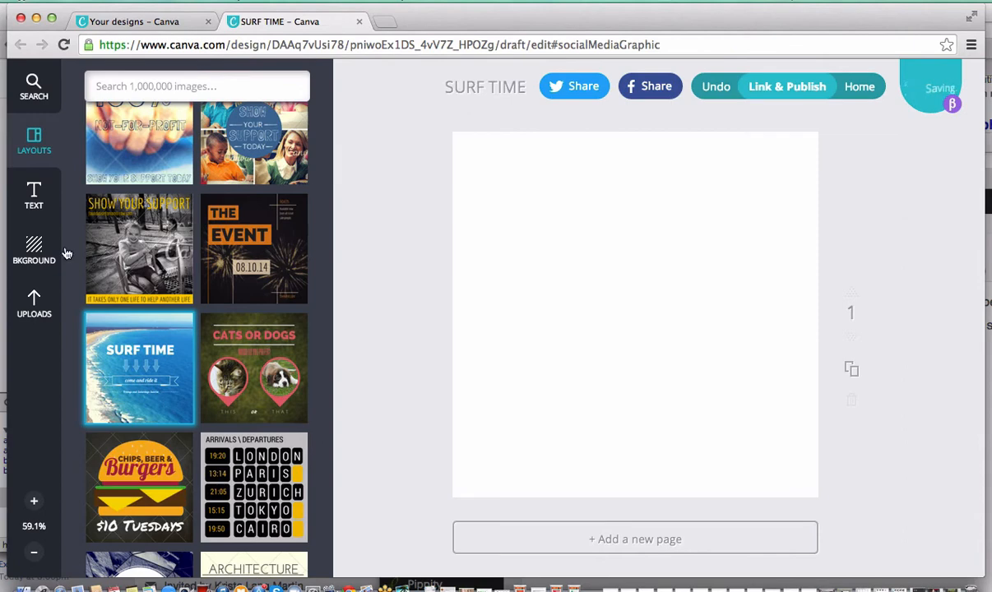
- Add the uploaded photo of the woman throwing confetti, enlarge it, and move it to the page's upper-left corner
click(34, 303)
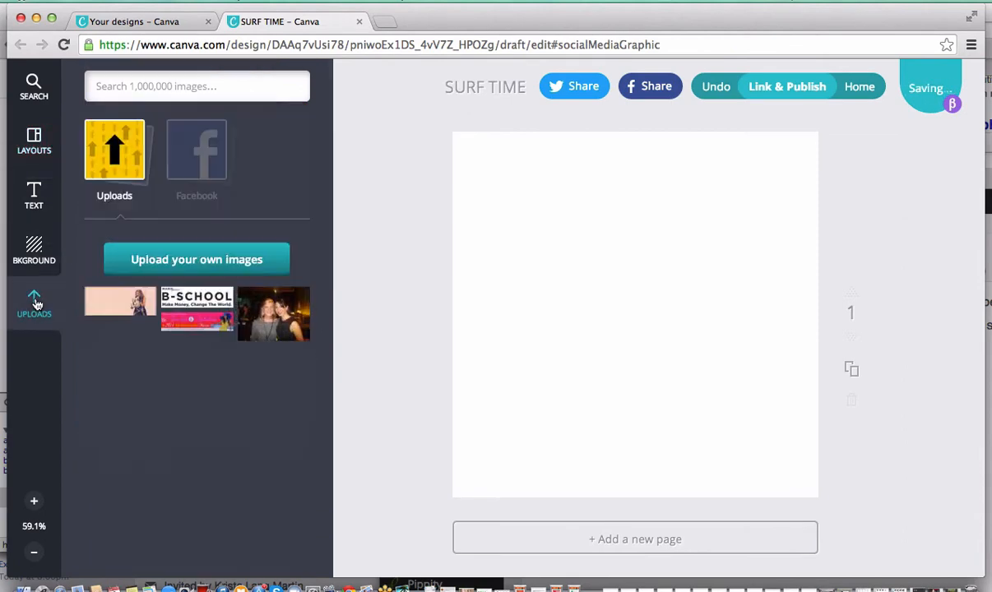
click(118, 298)
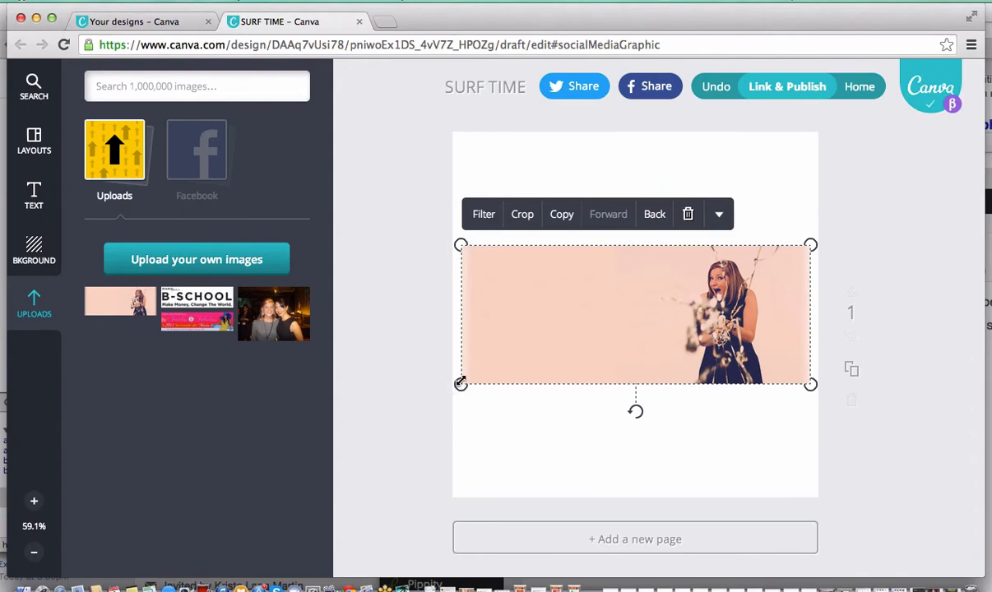
drag(460, 384, 326, 441)
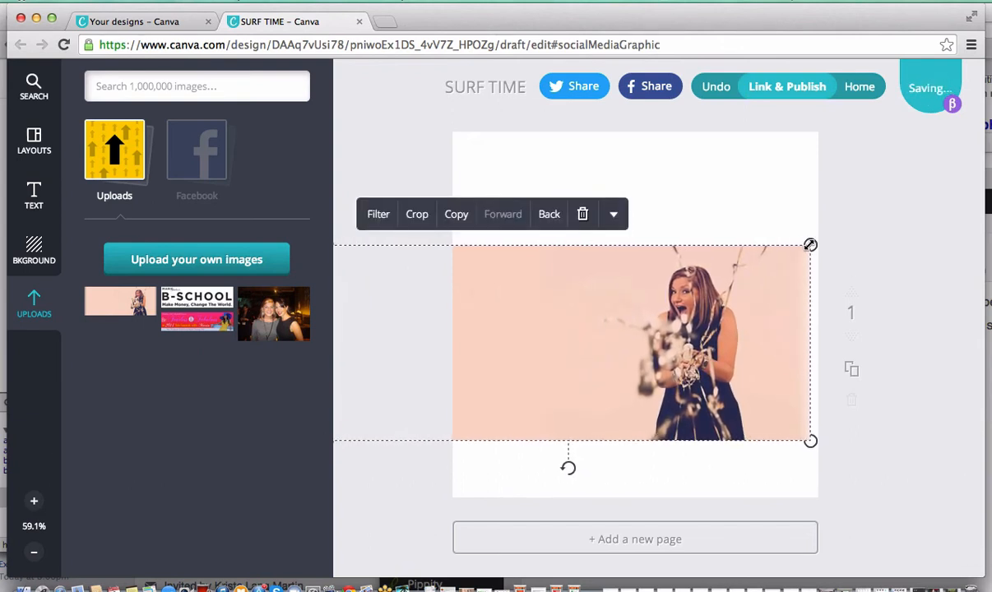
drag(810, 244, 947, 177)
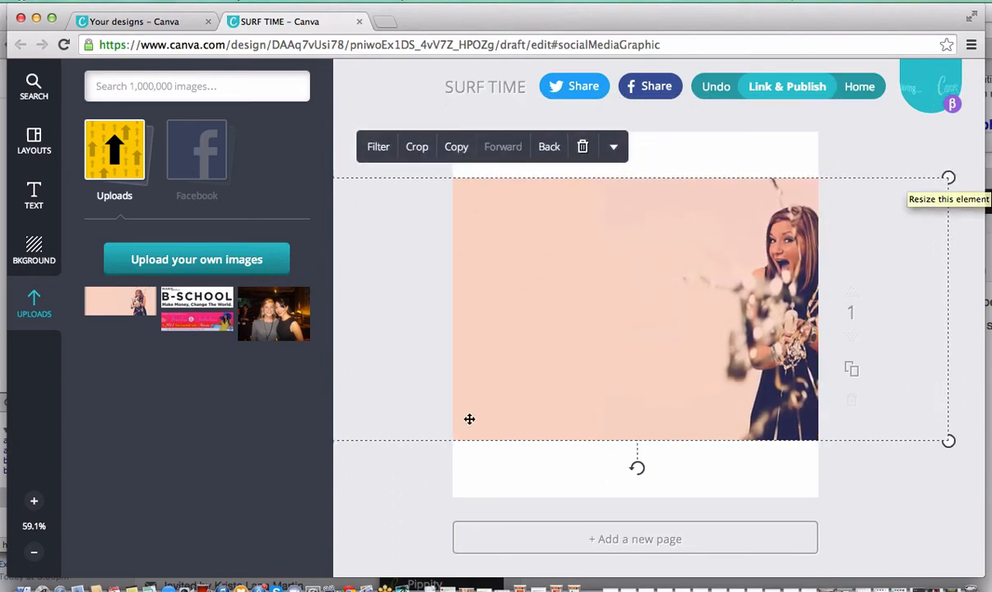
drag(534, 326, 412, 279)
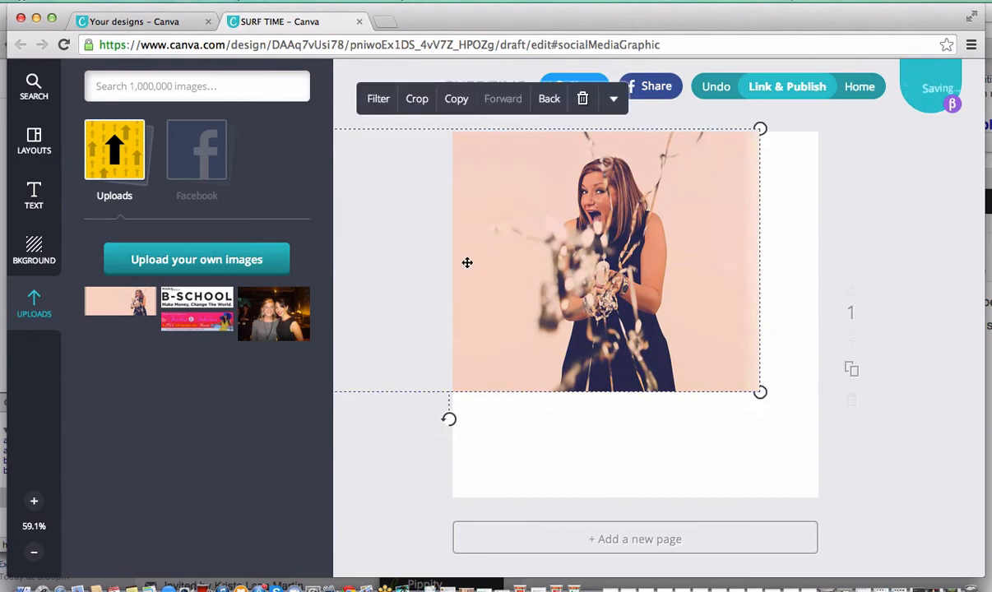
- Enlarge the confetti photo to cover the whole page and reposition it so the woman stands along the right edge
drag(760, 396, 924, 502)
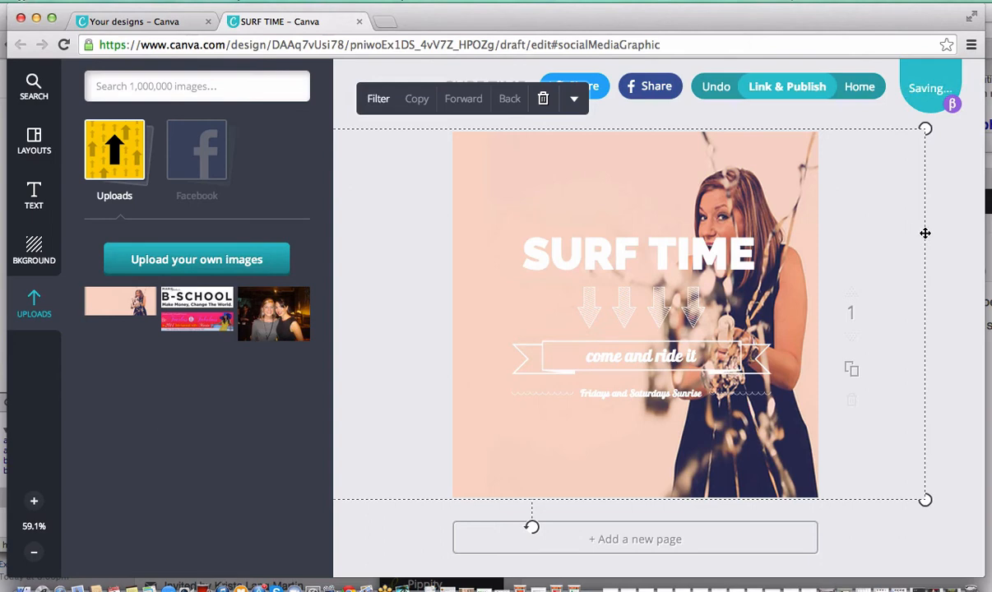
drag(923, 277, 939, 279)
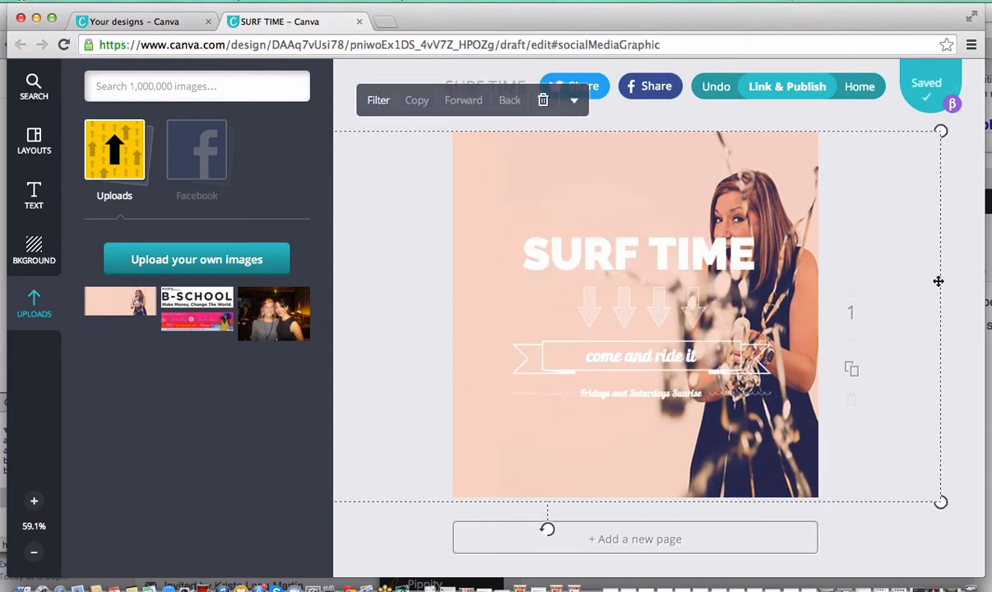
drag(940, 503, 921, 516)
drag(558, 466, 628, 453)
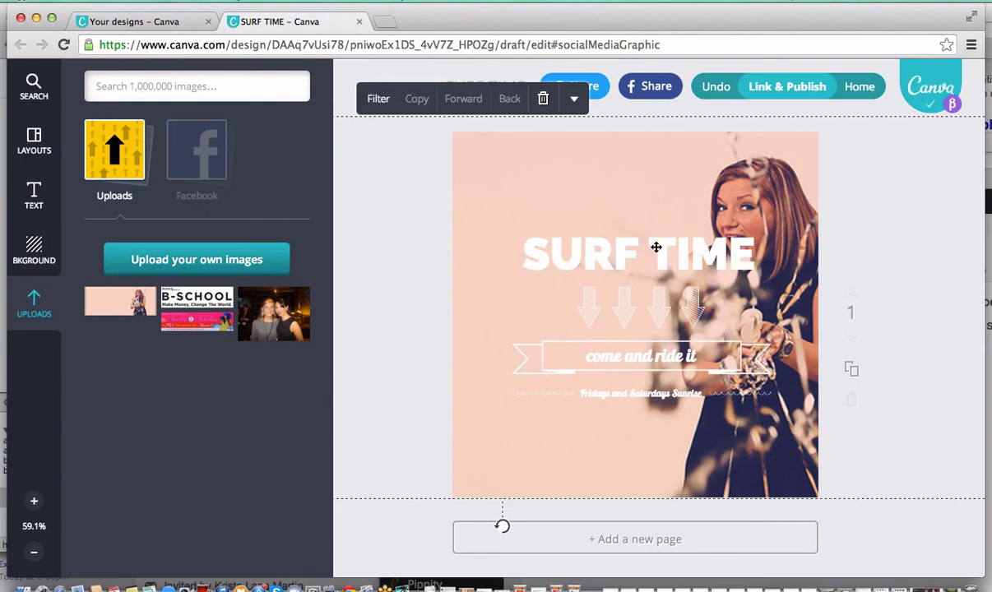
- Move the SURF TIME headline toward the page's left edge, clear of the woman's face, and replace its text with FREE COACHING
click(580, 248)
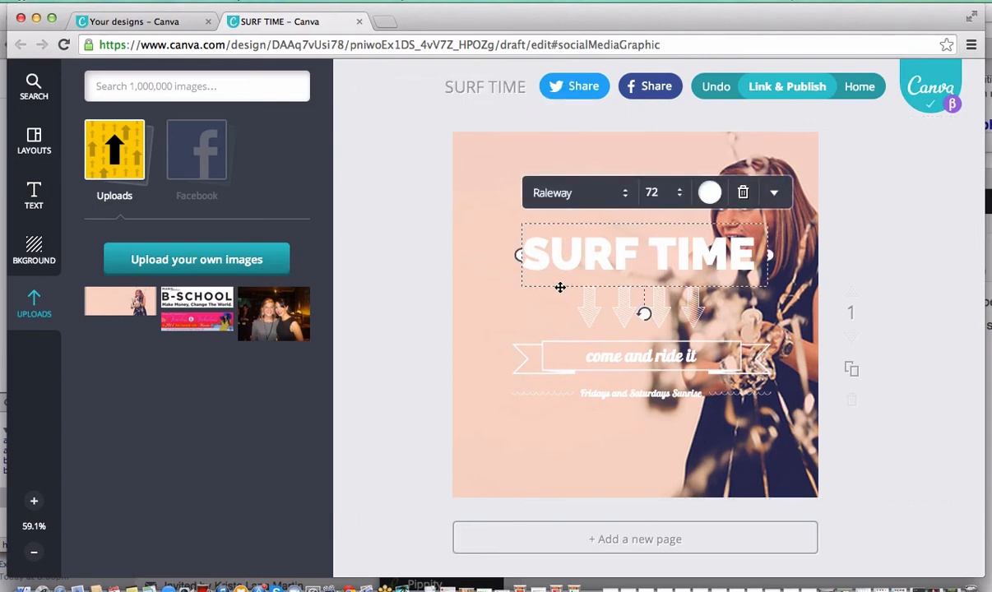
drag(560, 287, 500, 260)
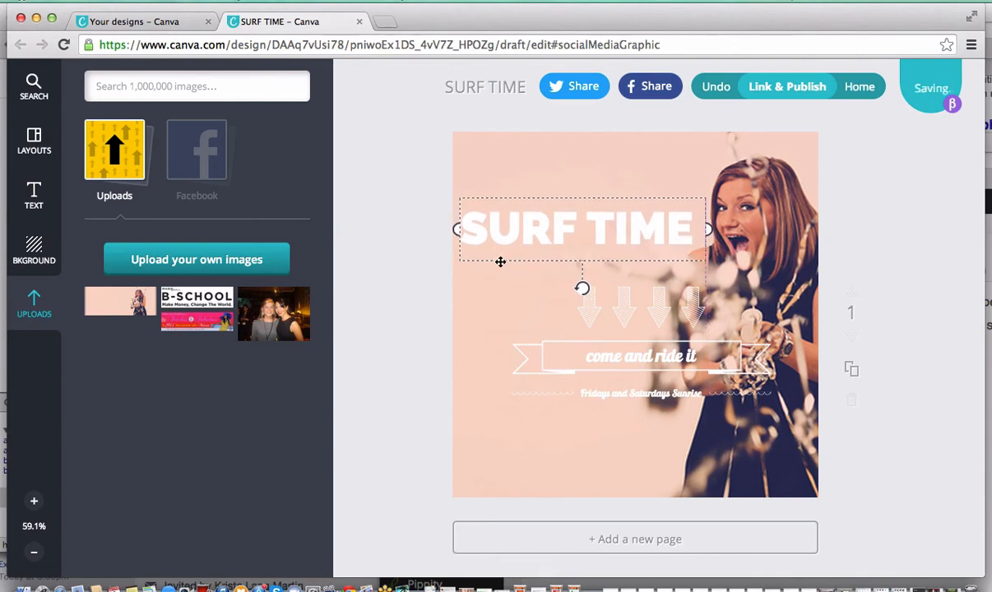
double_click(558, 236)
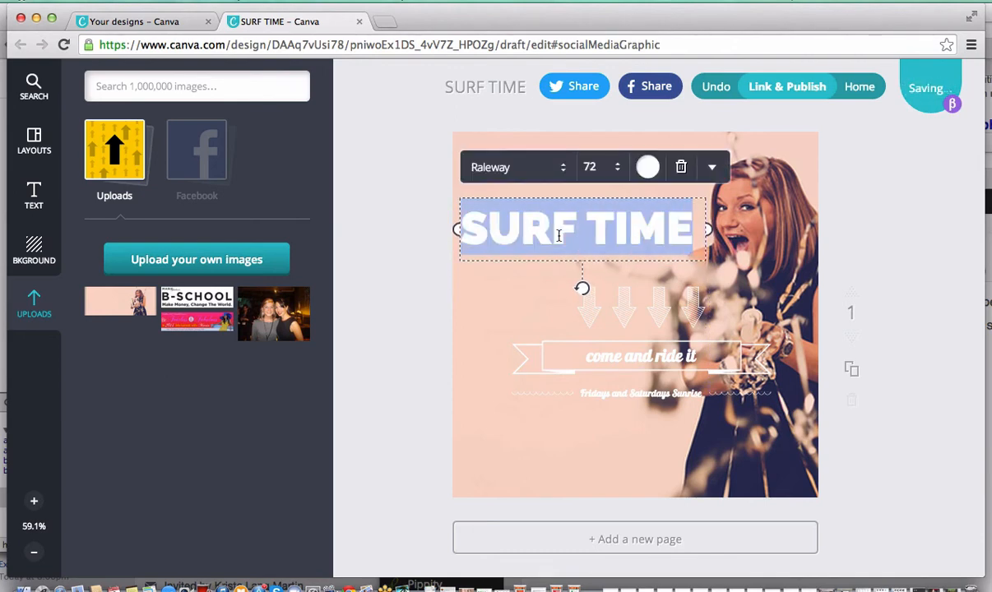
text(FREE COACHING)
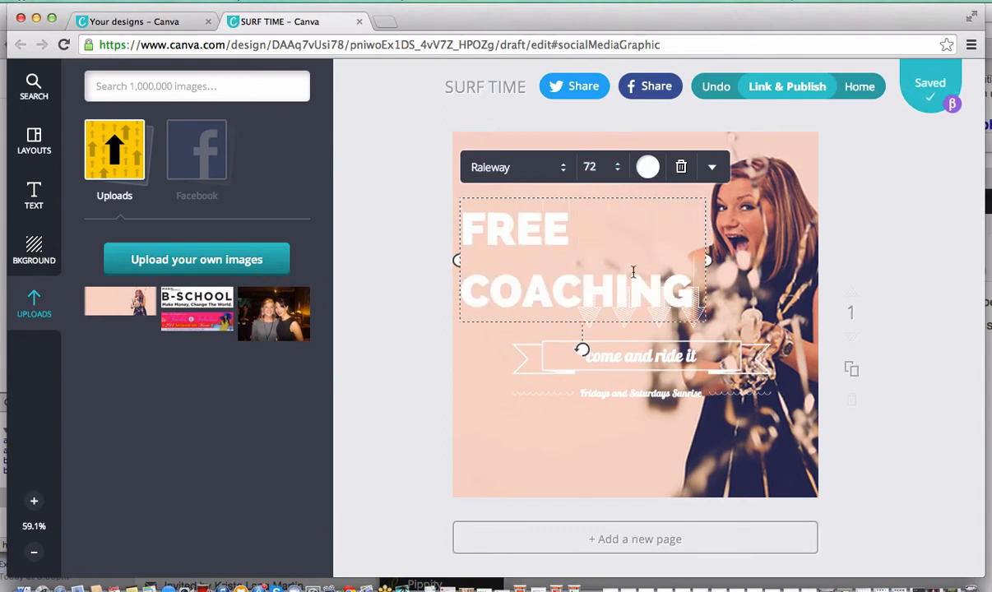
- Reduce the FREE COACHING headline to font size 48 and nudge it slightly to the right
double_click(706, 258)
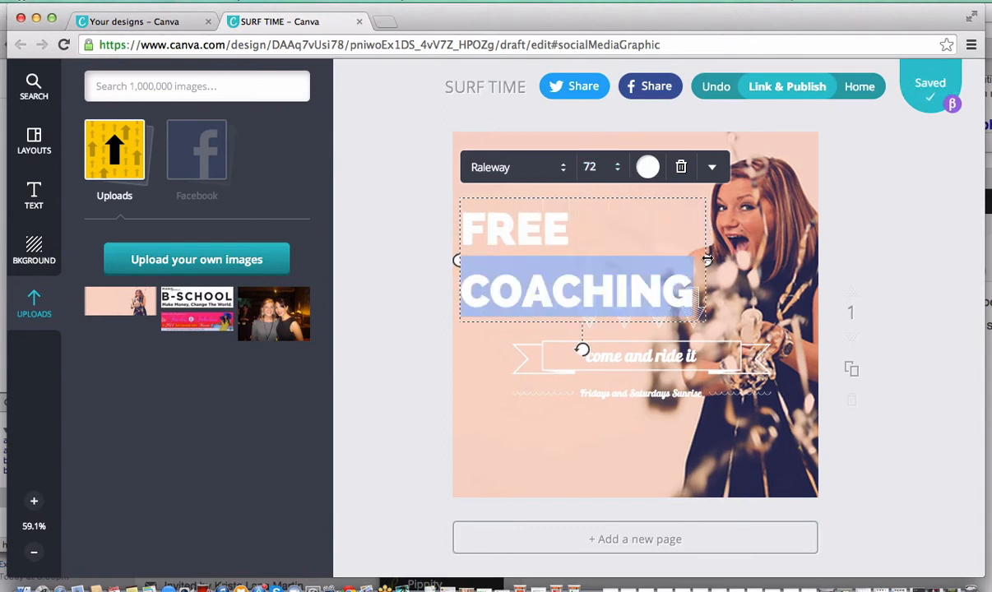
triple_click(594, 287)
click(620, 171)
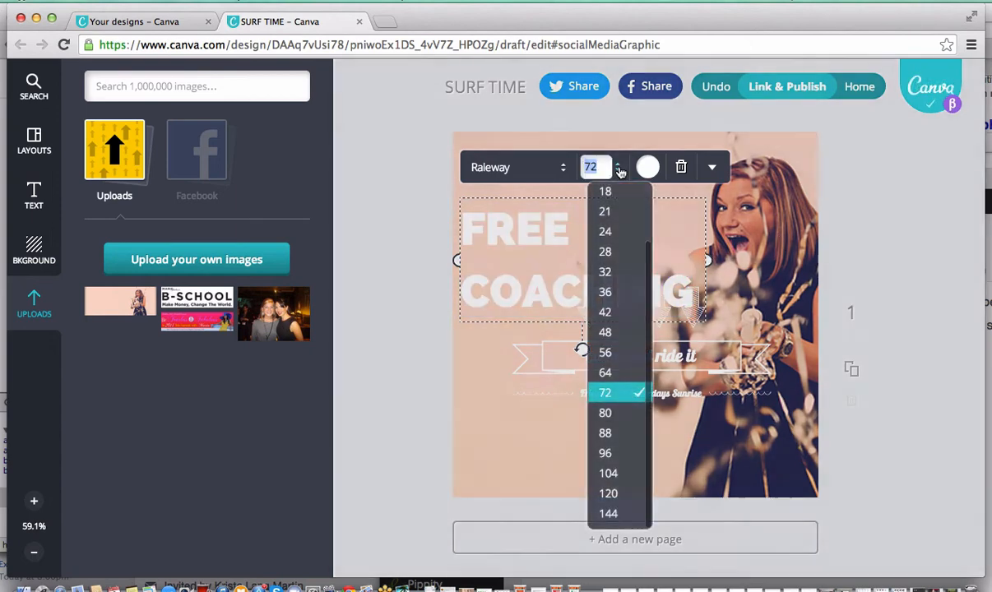
click(619, 372)
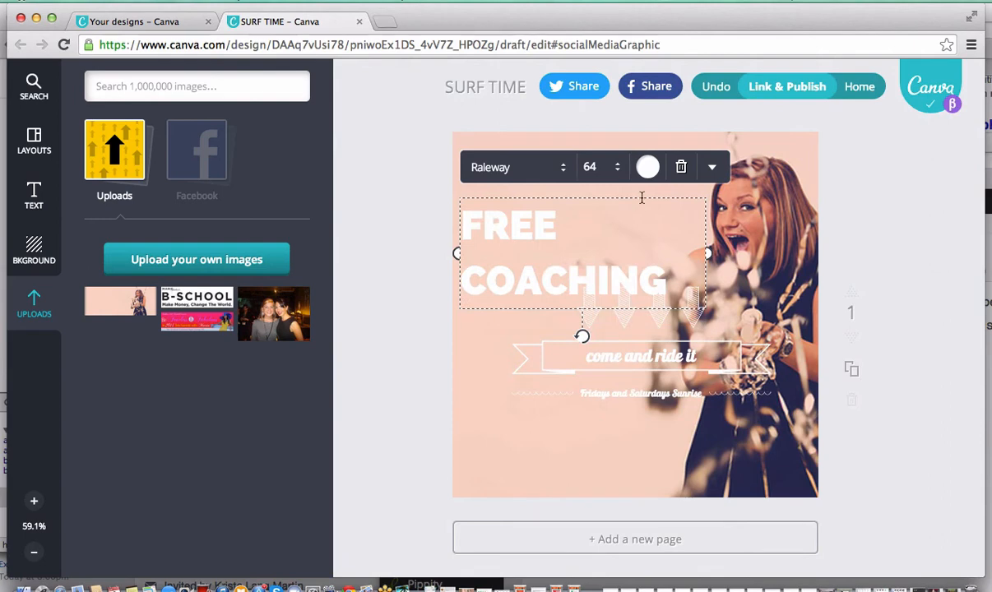
click(585, 171)
click(621, 326)
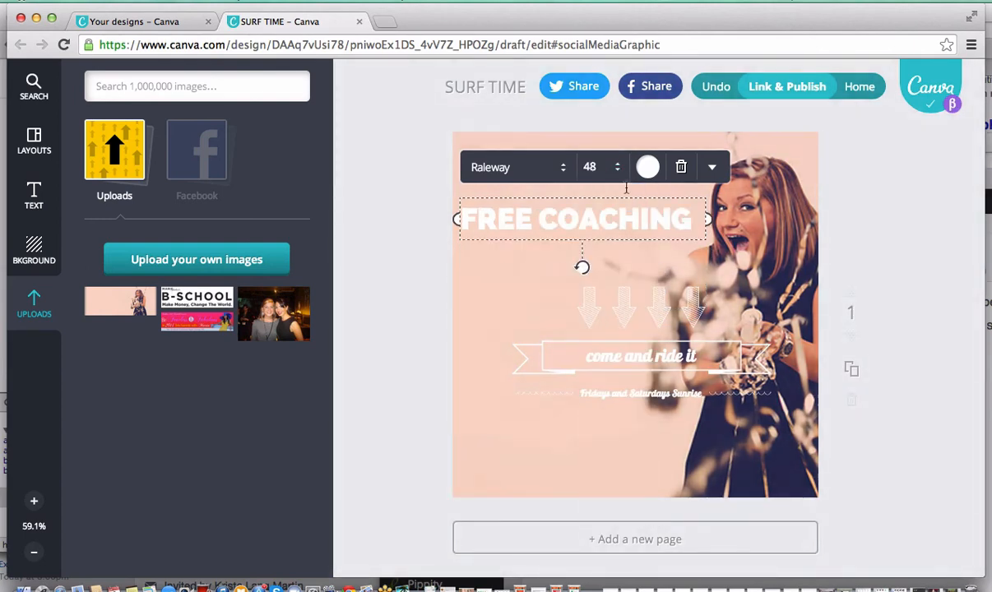
click(493, 253)
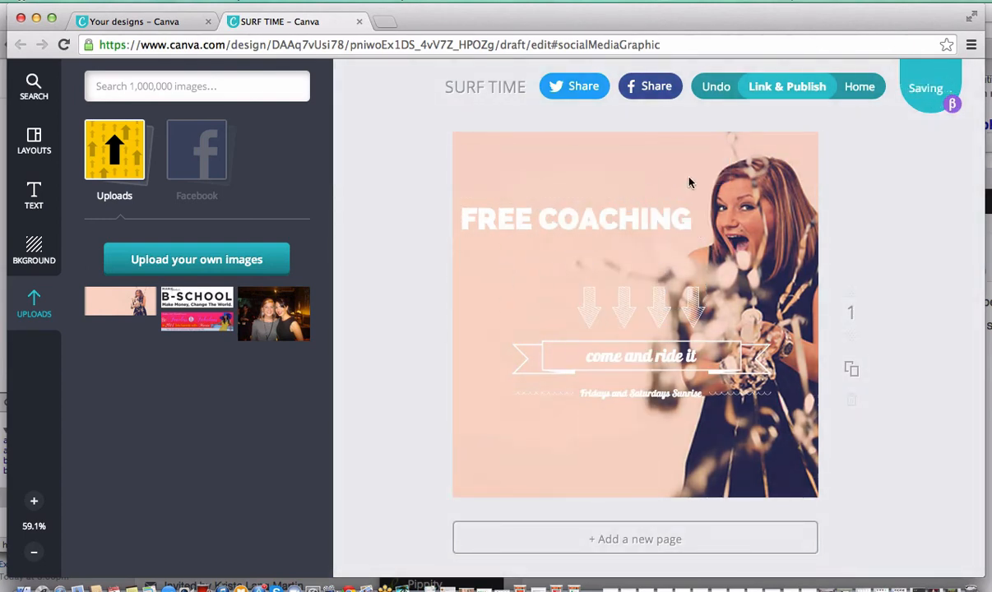
drag(500, 215, 505, 214)
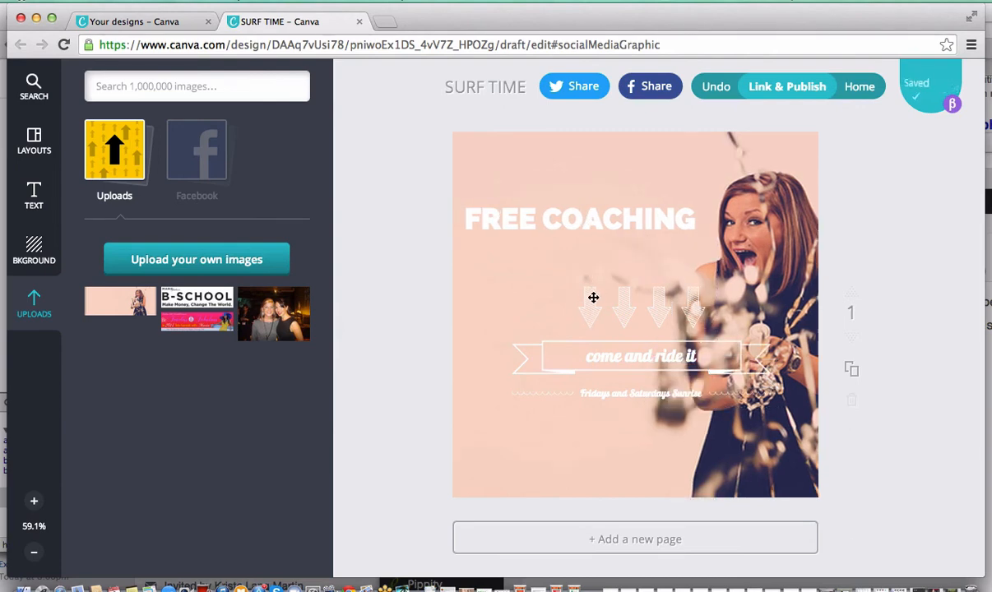
- Move the first two arrows up and left to sit side by side beneath the start of the FREE COACHING headline
drag(591, 294, 506, 253)
click(623, 302)
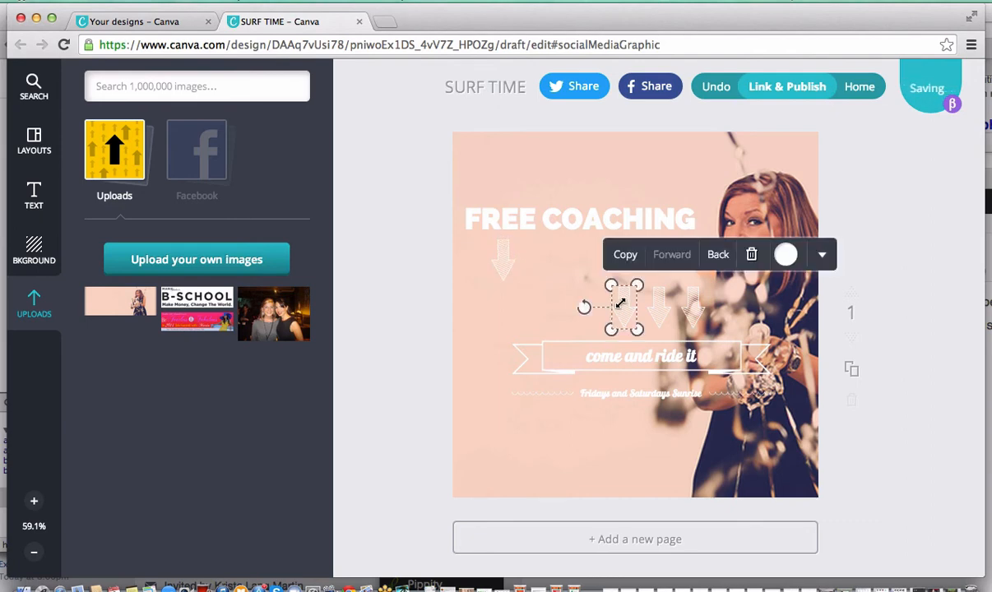
drag(627, 316, 547, 268)
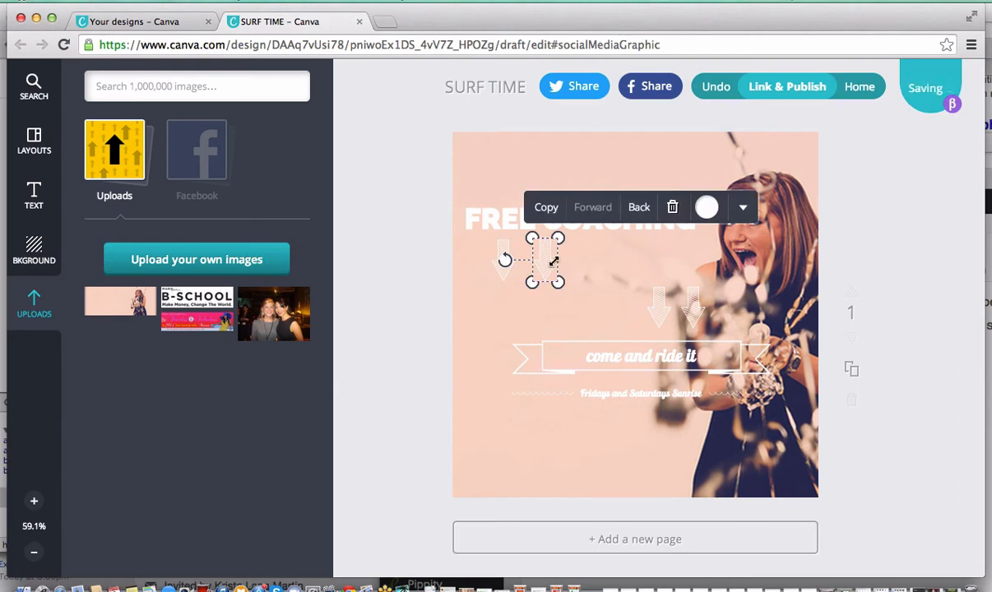
mouse_move(547, 269)
mouse_down()
mouse_move(531, 270)
mouse_move(559, 269)
mouse_move(541, 269)
mouse_up()
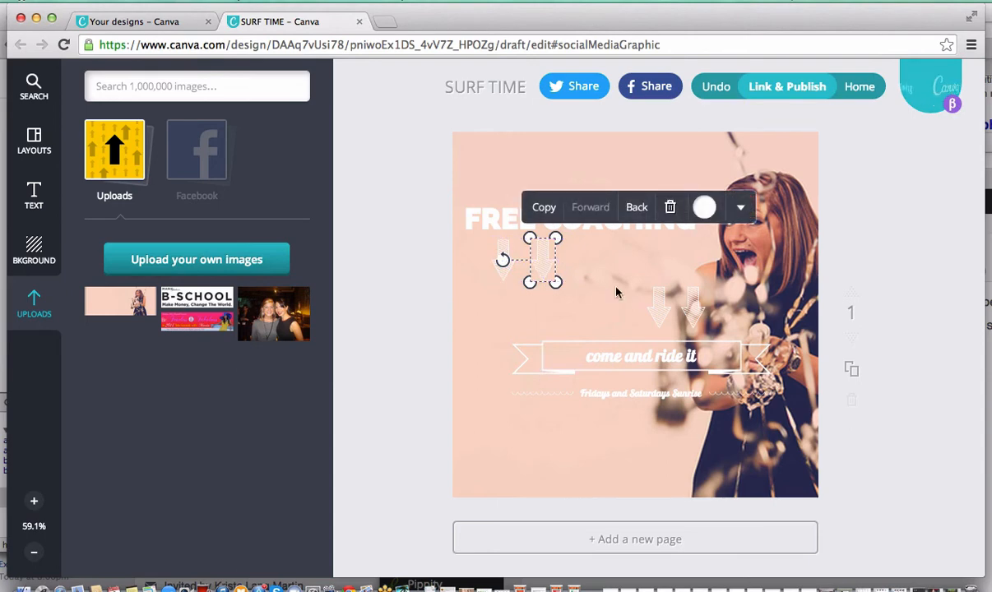
click(563, 298)
- Place the remaining two arrows in the row beneath the headline, evening out the spacing, and shift the background photo slightly up and right
click(661, 310)
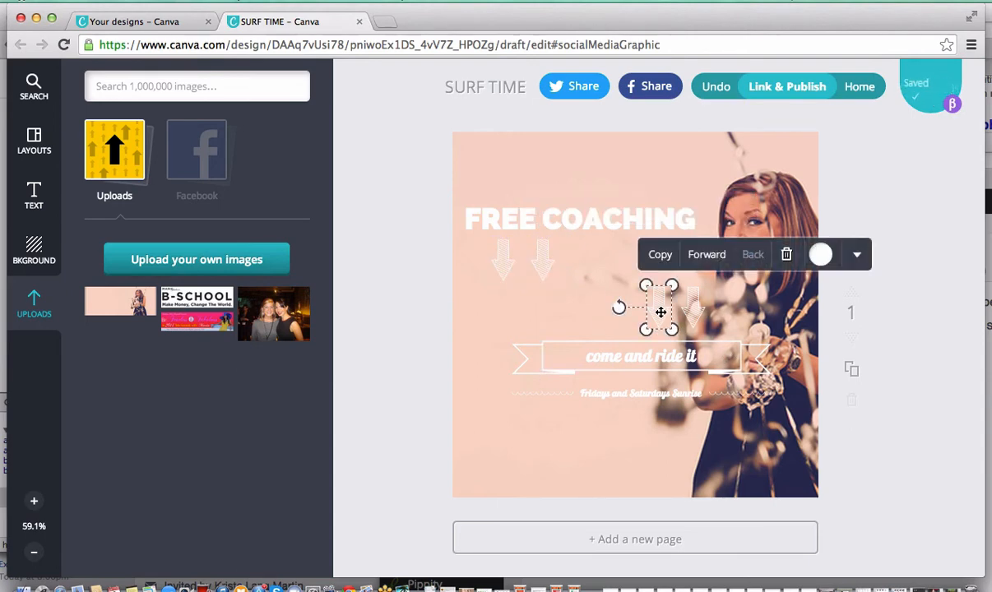
drag(658, 312, 587, 265)
click(549, 288)
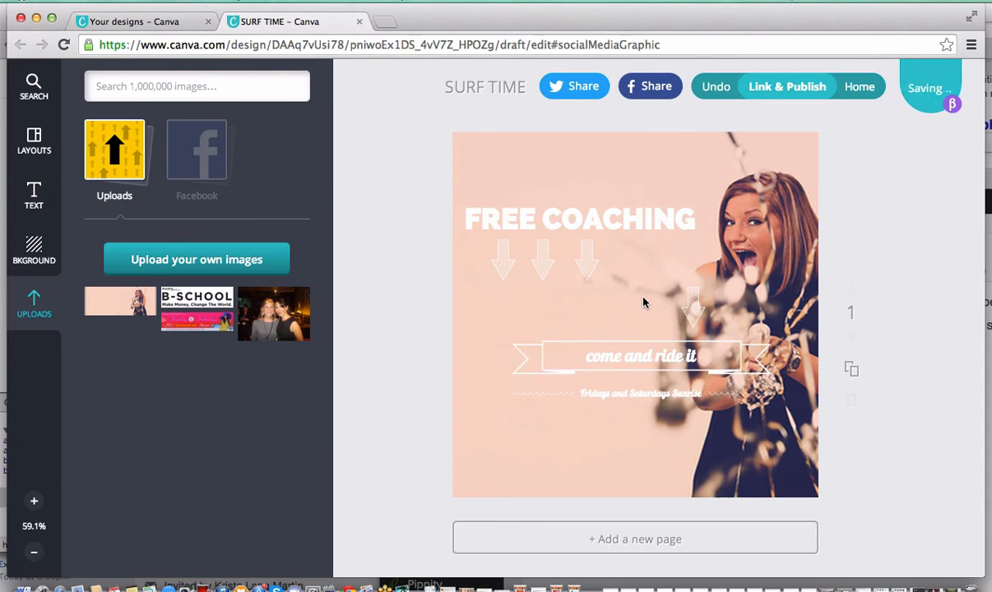
click(694, 302)
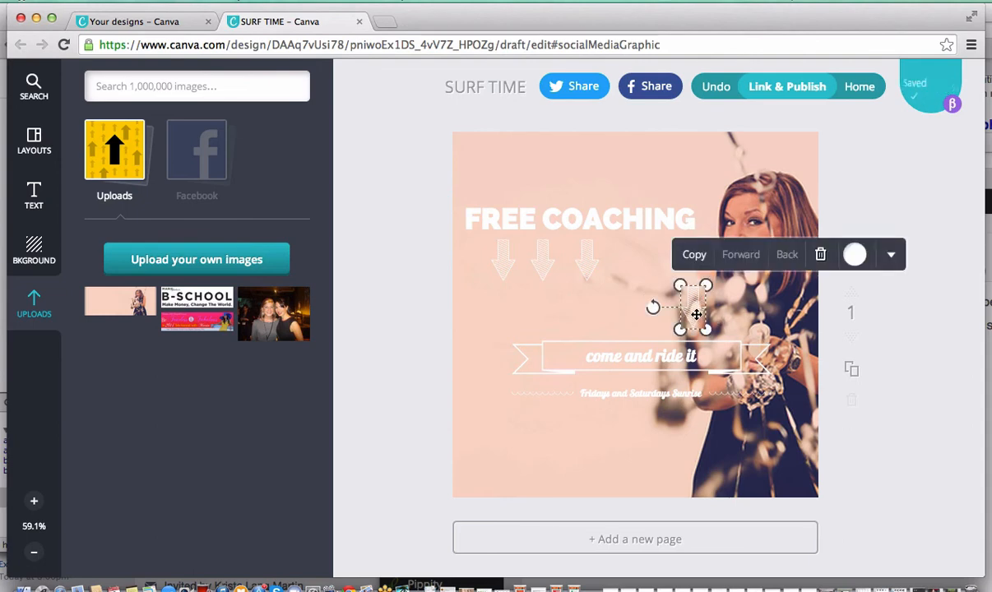
drag(697, 318, 632, 266)
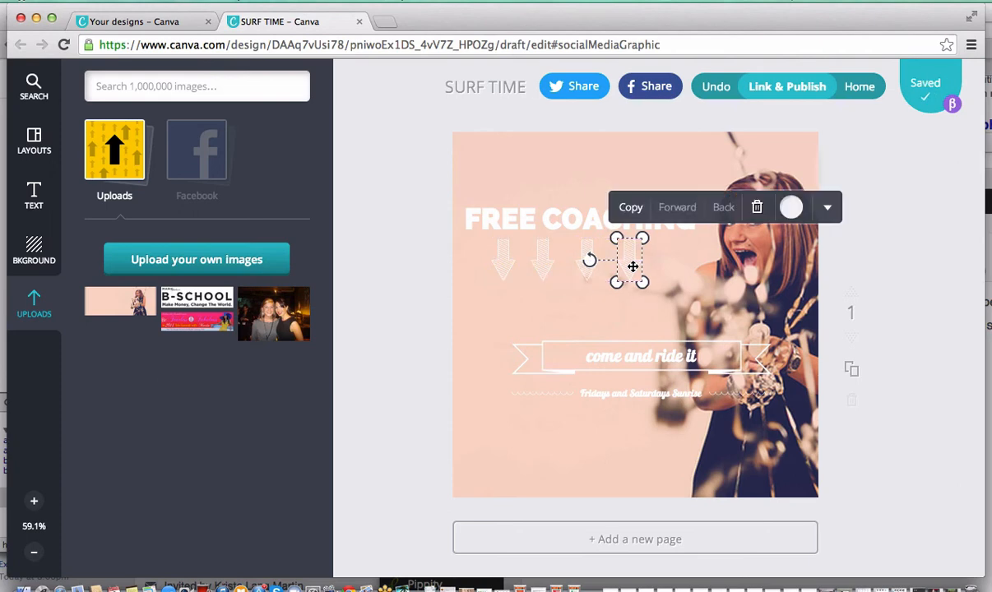
click(584, 319)
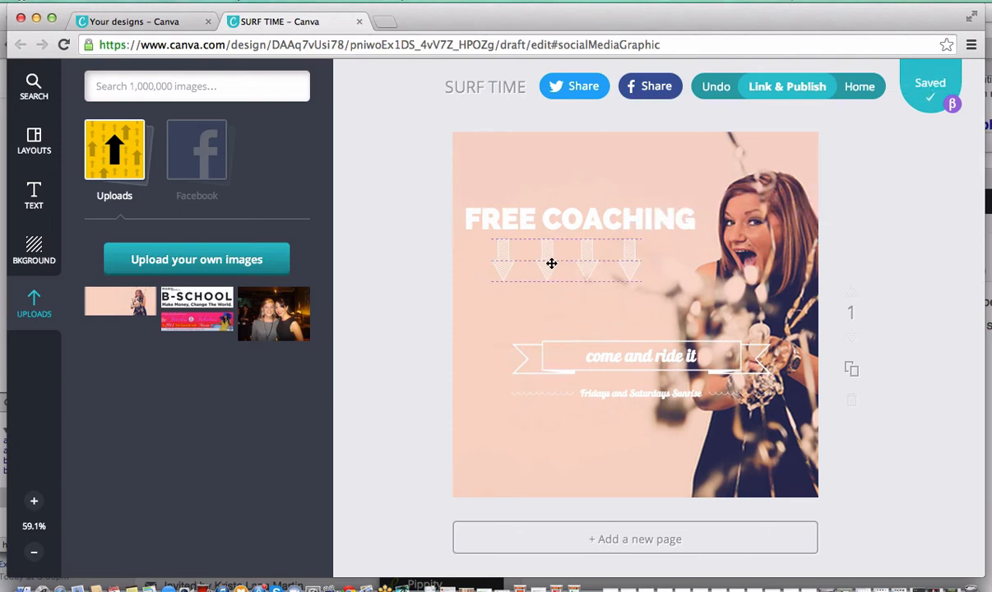
drag(552, 264, 562, 252)
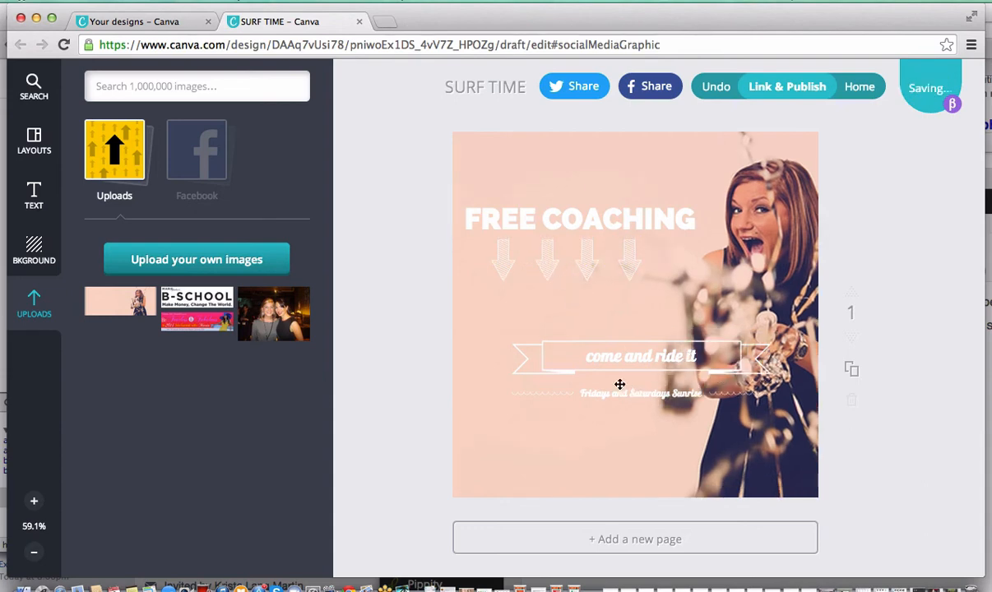
- Move the ribbon banner with its text up and left, directly beneath the row of arrows
click(571, 368)
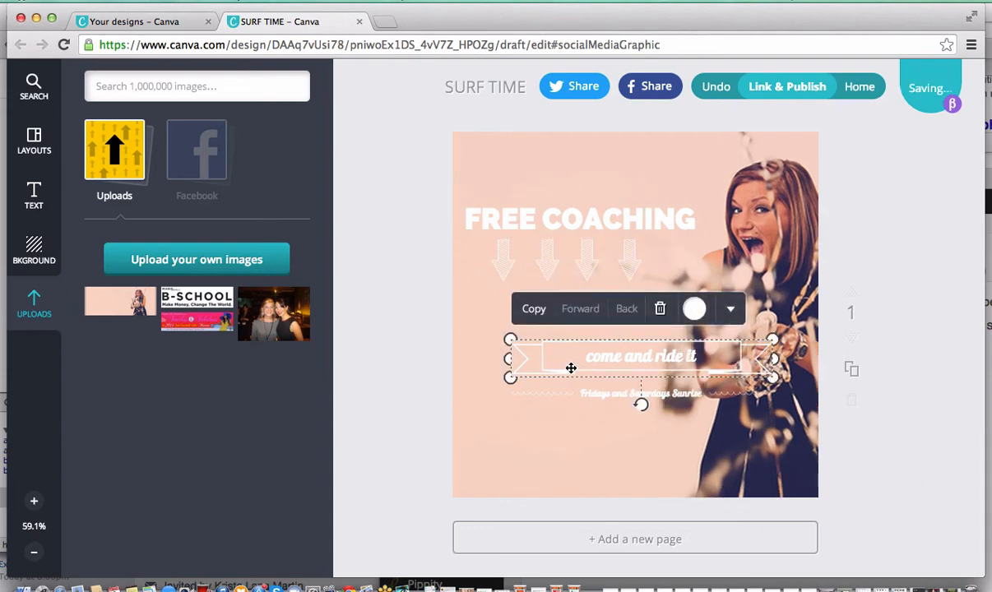
drag(567, 356, 517, 313)
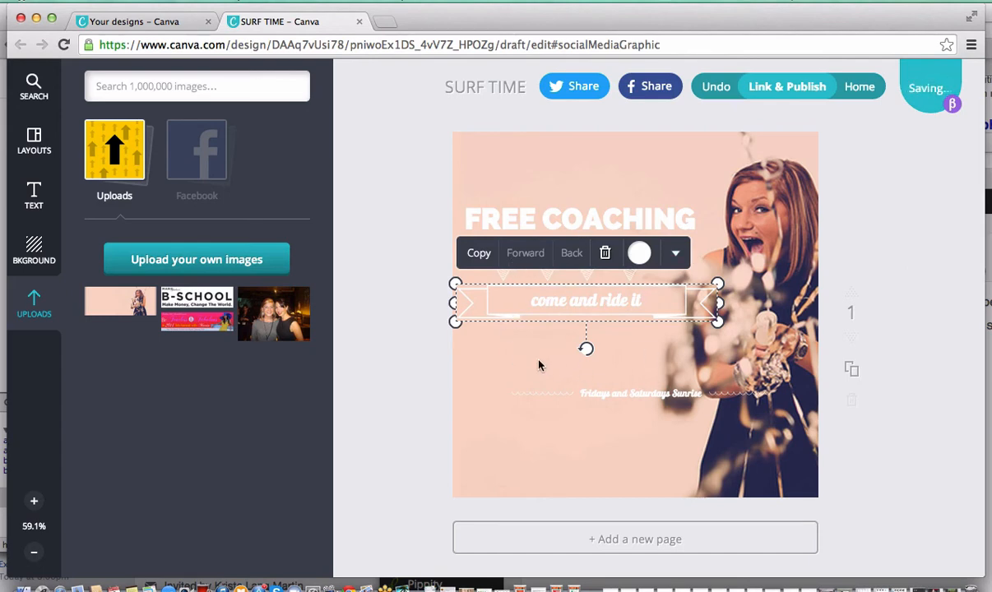
click(490, 348)
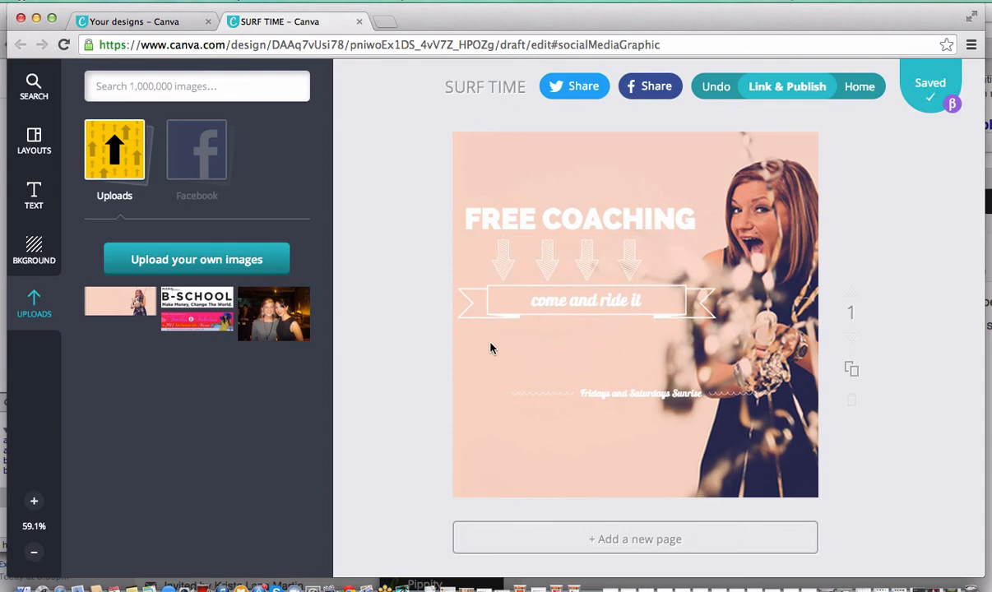
- Replace the ribbon banner's text with April 10th
double_click(577, 304)
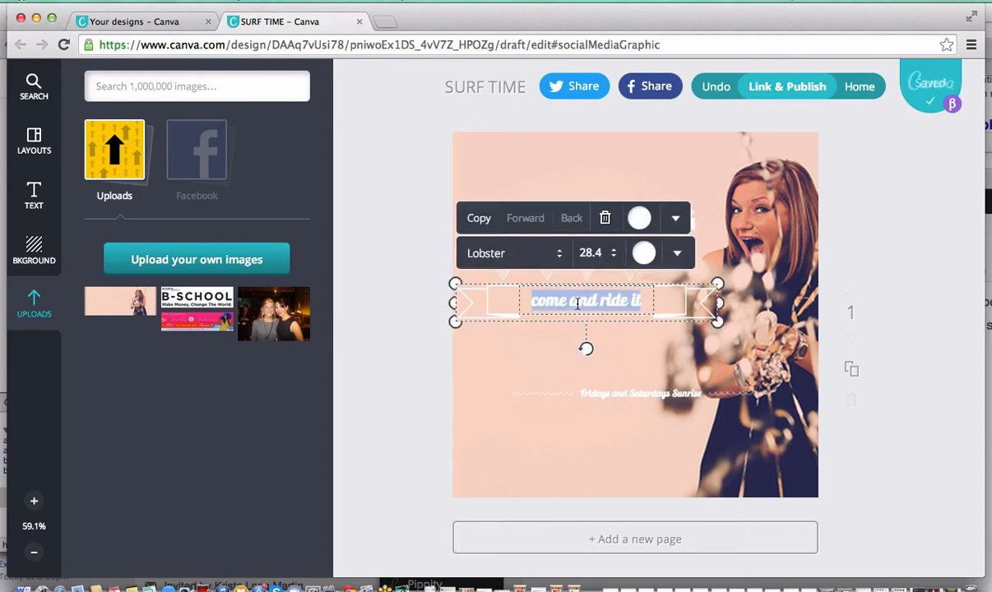
text(il)
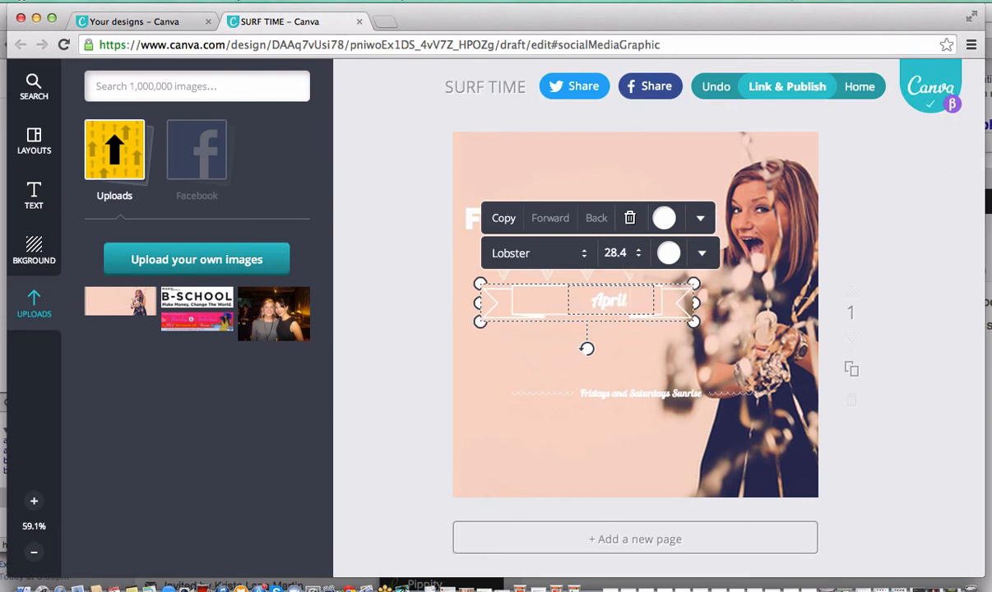
text( 10th)
click(530, 344)
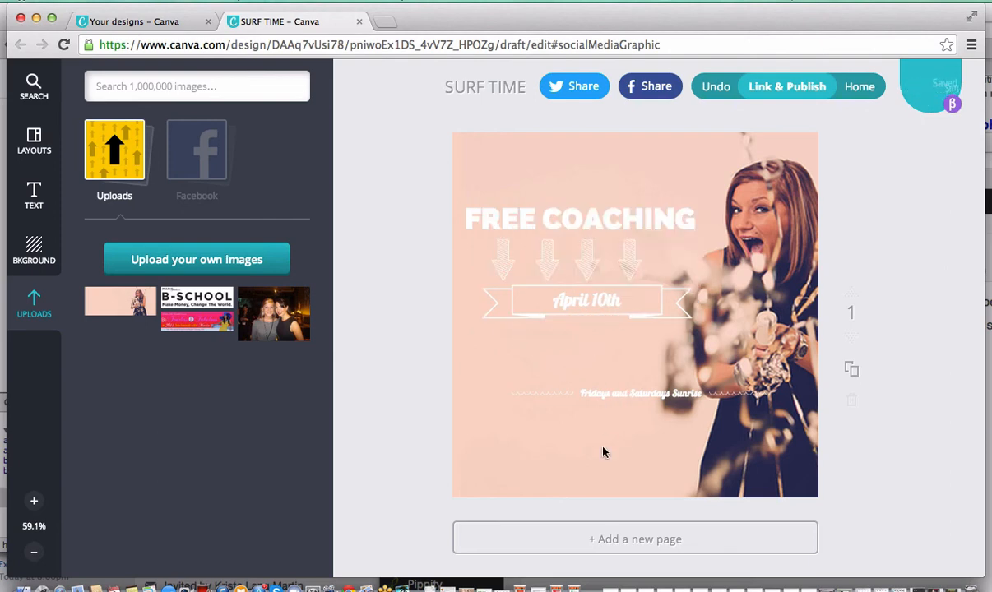
- Change the date on the ribbon banner to April 9th
double_click(587, 298)
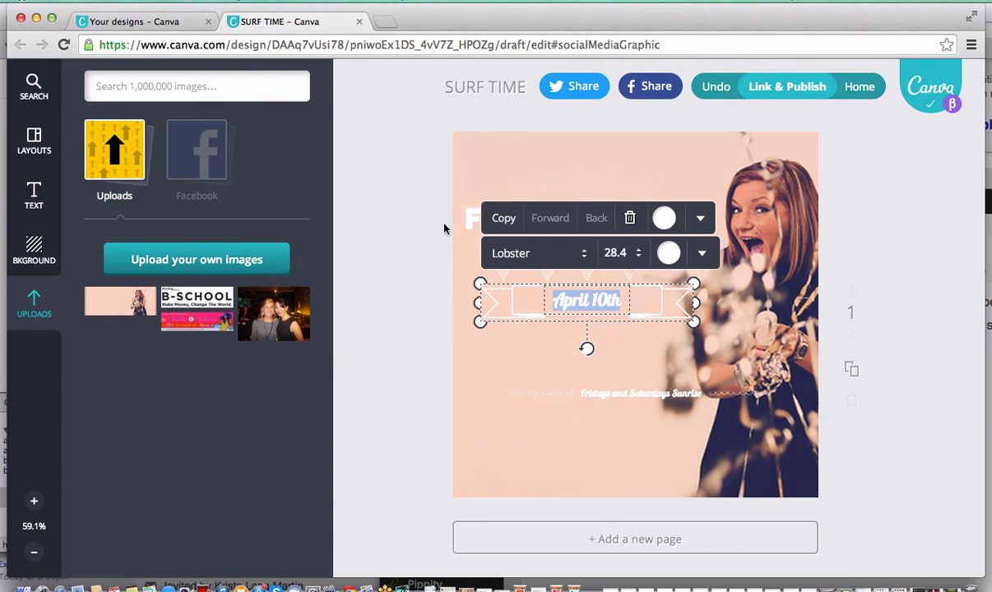
click(507, 362)
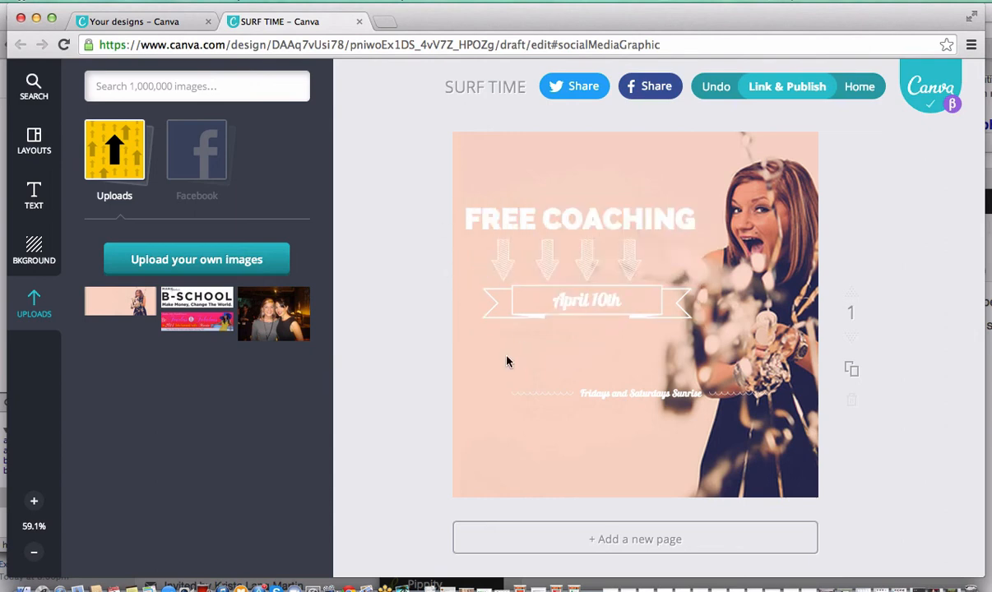
key(super+z)
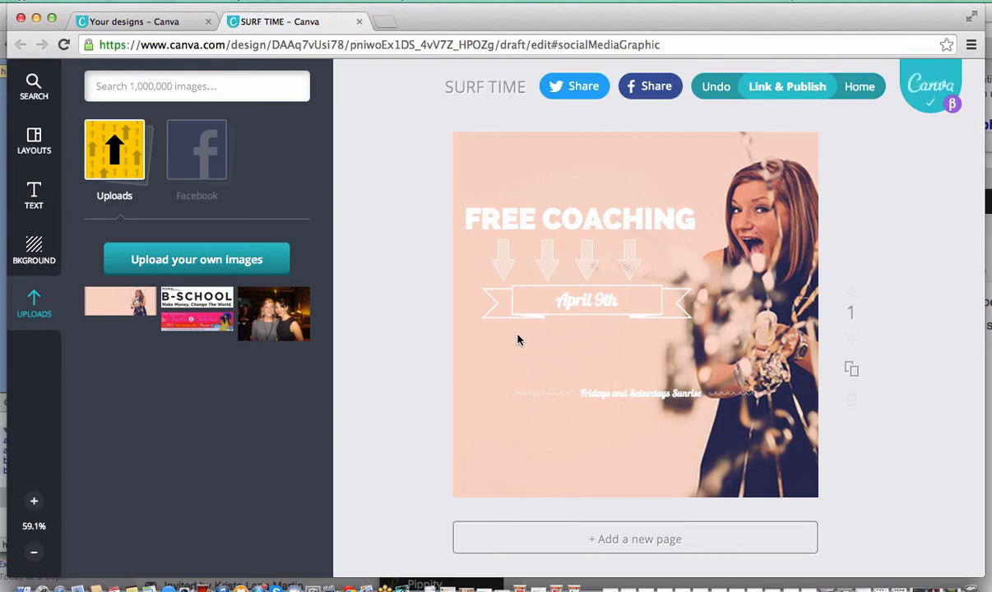
- Delete the wavy line and the Fridays and Saturdays Sunrise text beneath the ribbon banner
key(super+z)
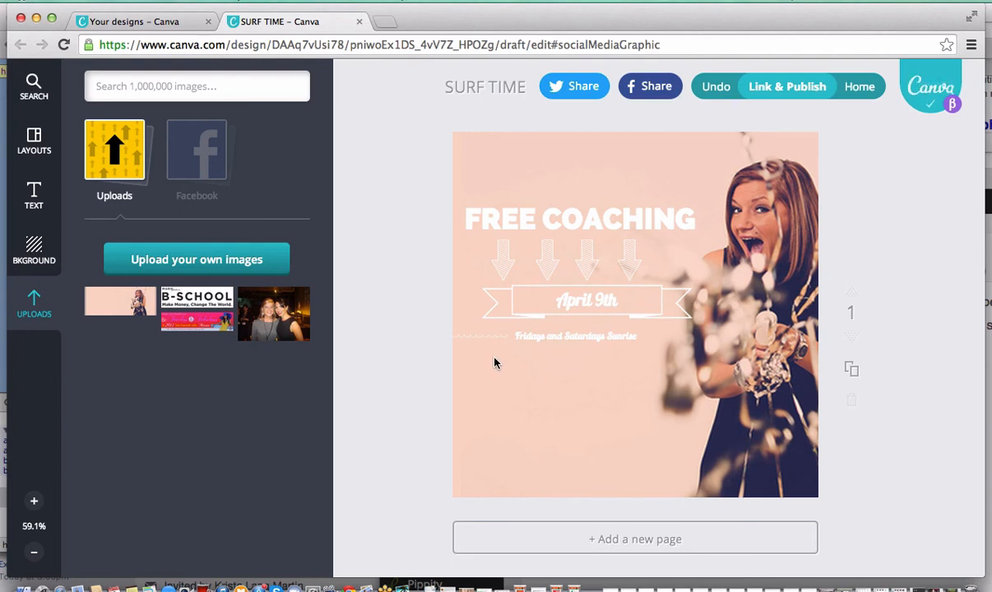
click(487, 335)
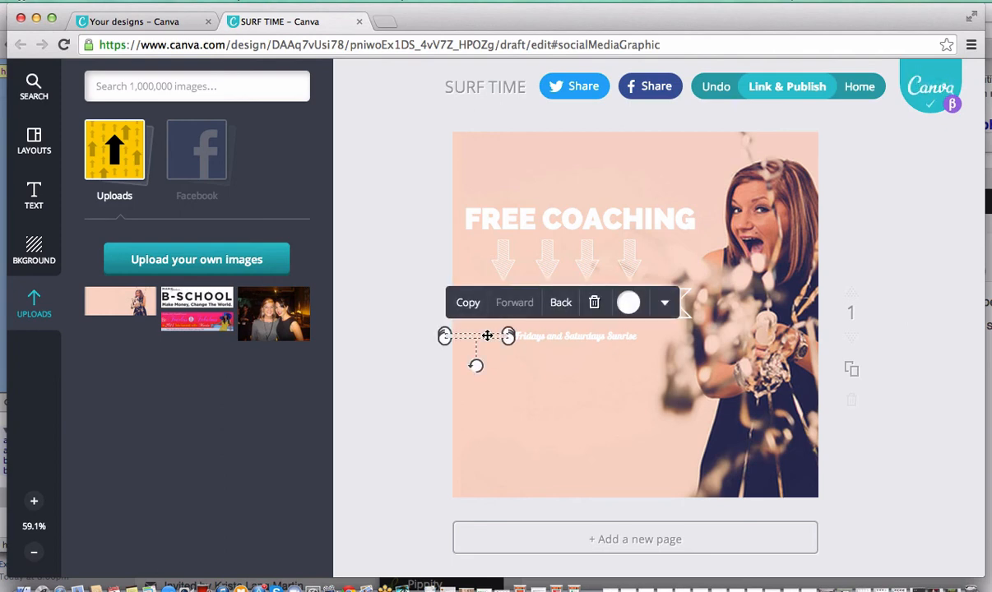
key(Delete)
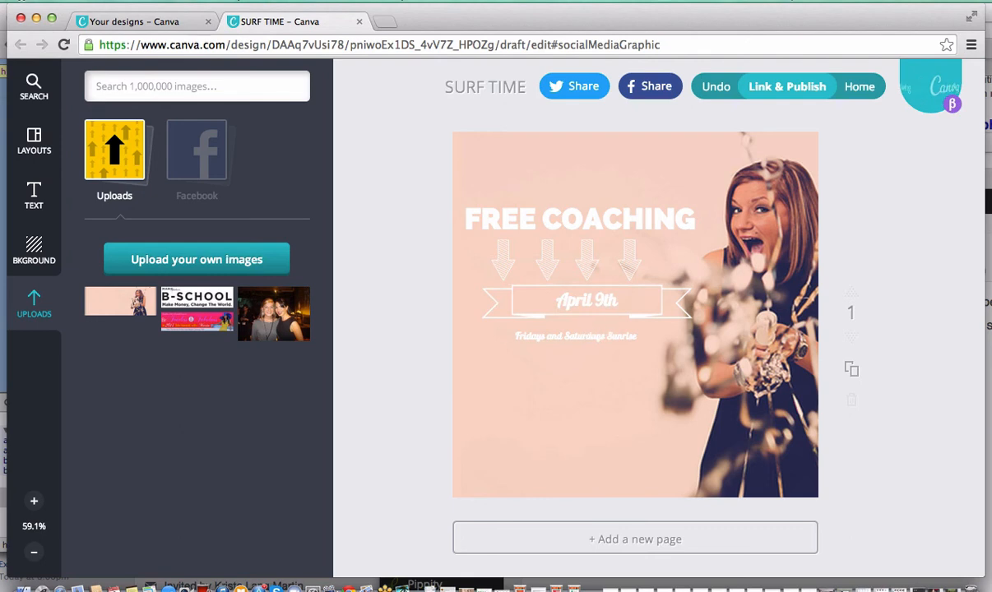
click(568, 335)
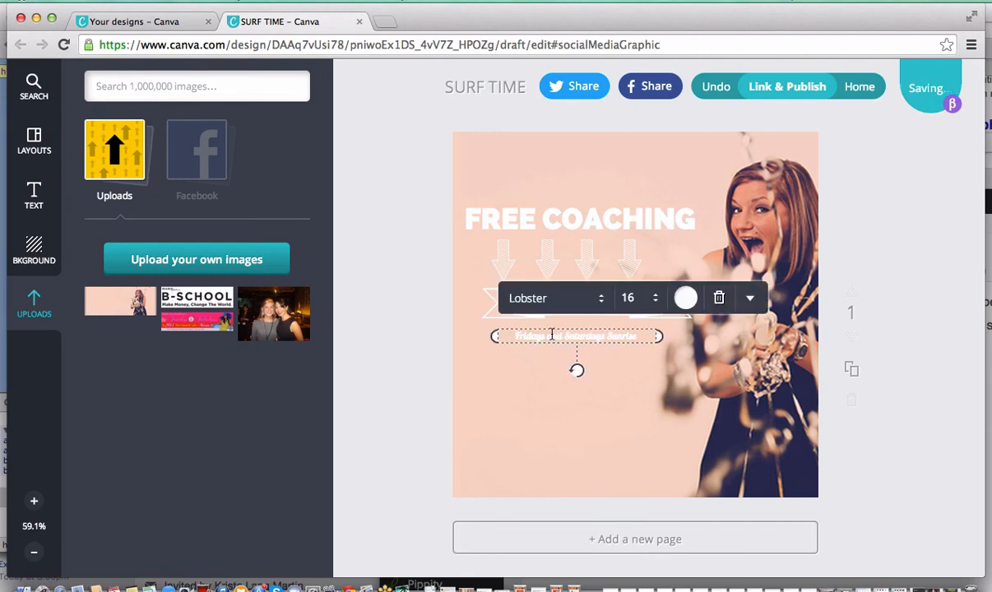
key(Delete)
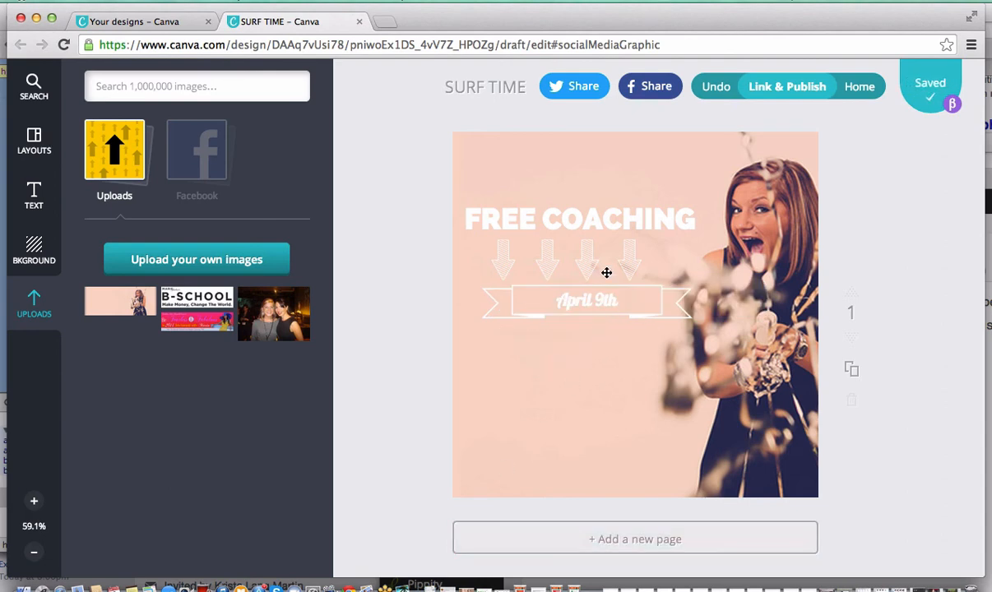
- Shift the April 9th banner left so its left edge aligns with the FREE COACHING headline
click(589, 217)
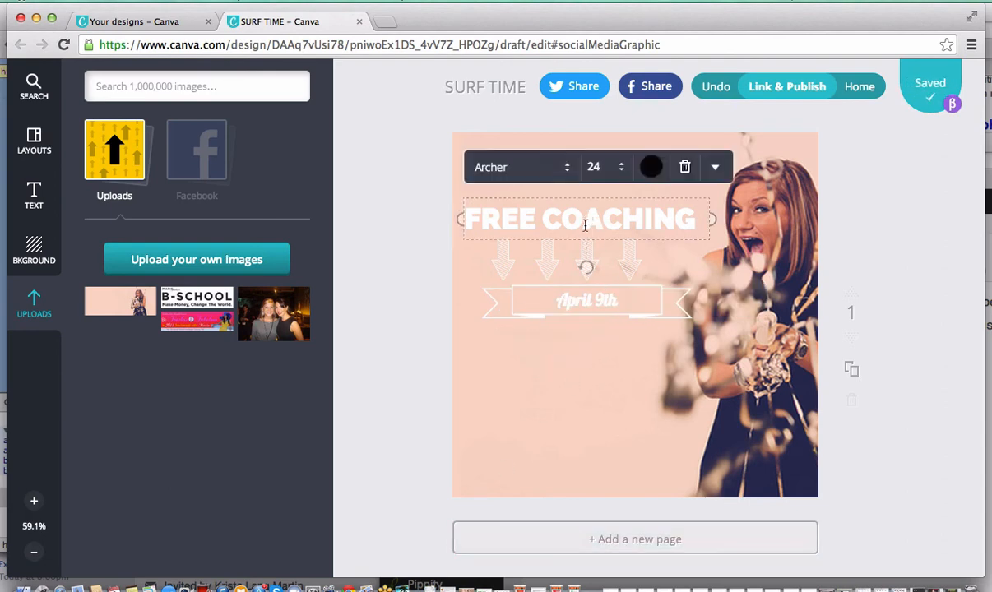
click(552, 343)
drag(585, 298, 570, 298)
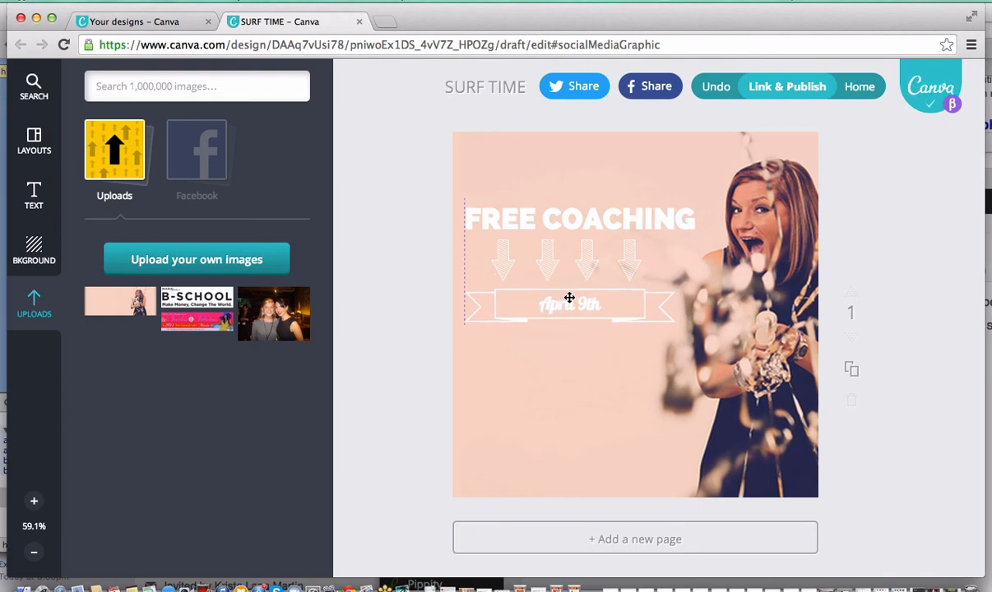
- Space the four arrows evenly between the FREE COACHING headline and the April 9th banner, undoing the stray resize of the leftmost arrow
click(630, 260)
drag(591, 258, 594, 248)
click(586, 249)
click(504, 255)
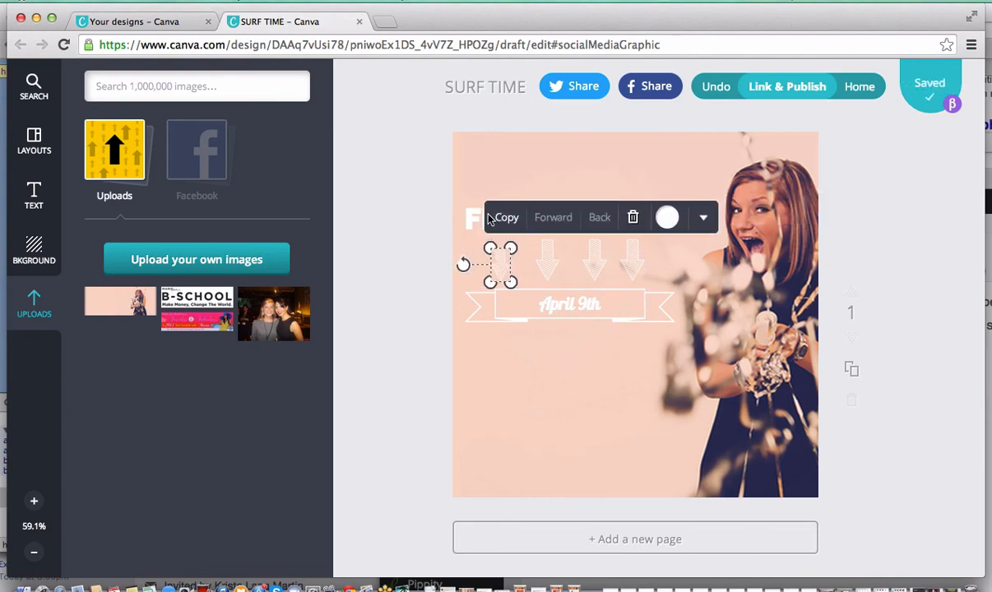
click(703, 217)
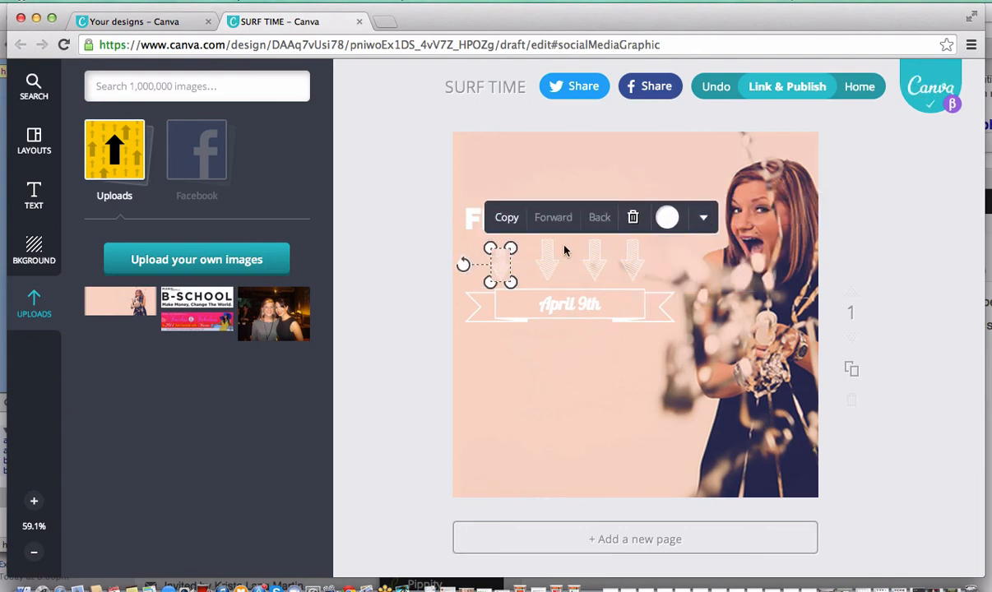
click(716, 89)
click(529, 350)
click(505, 262)
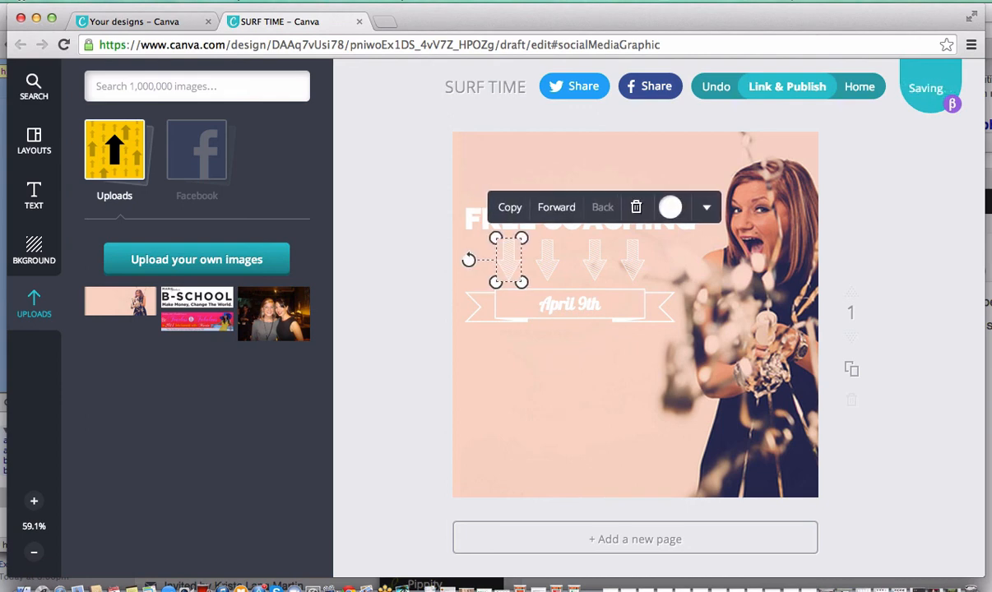
drag(505, 262, 635, 259)
click(572, 442)
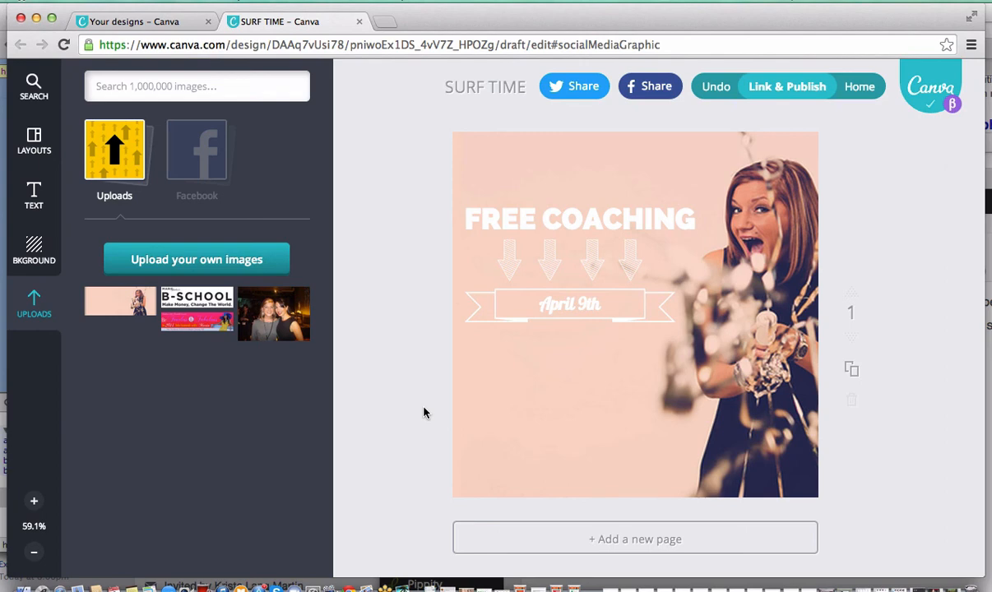
- Publish the design as an image with all pages included, after trying page 2 as a custom page range
click(782, 87)
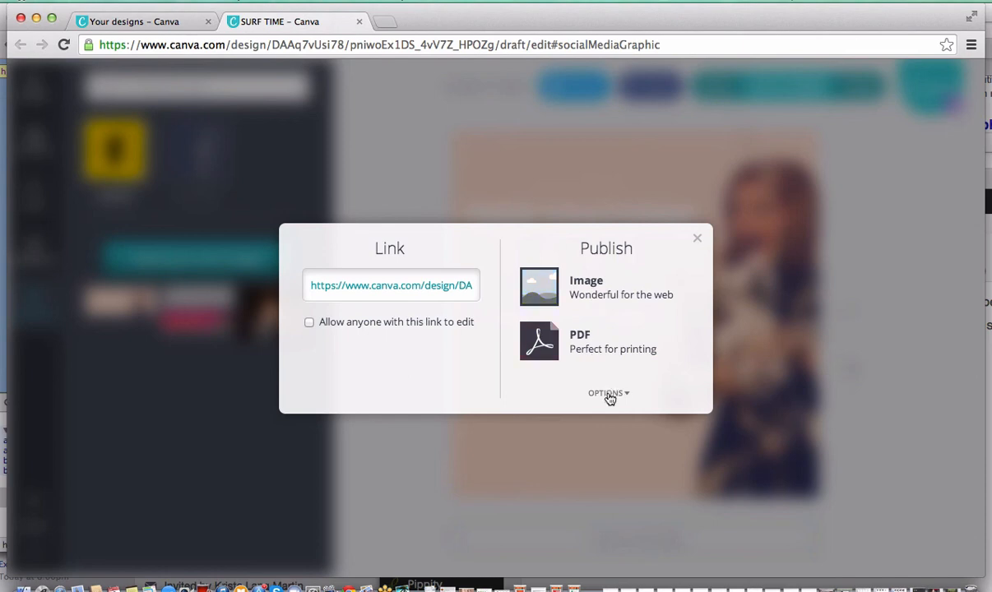
click(607, 393)
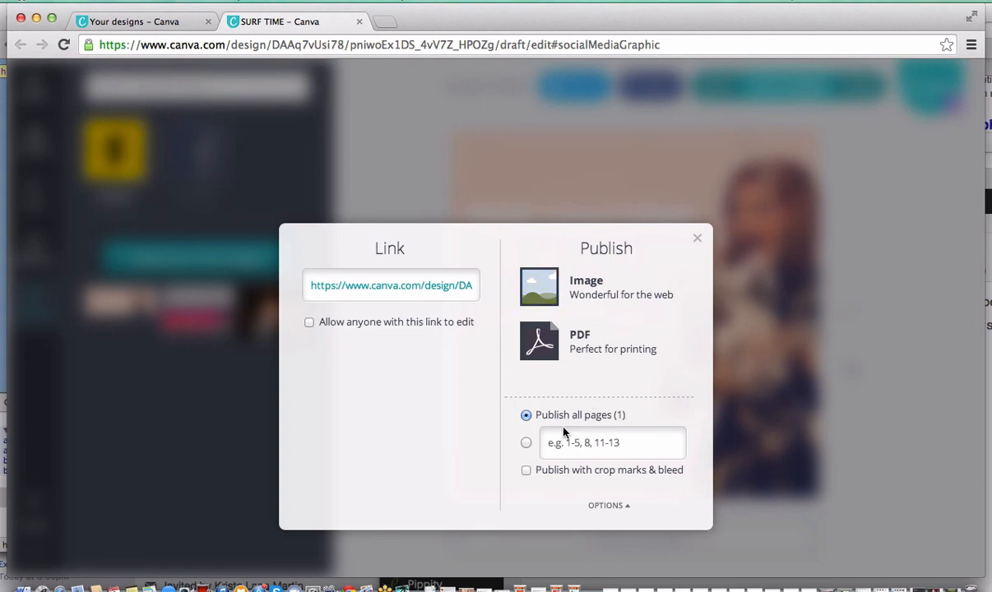
click(527, 442)
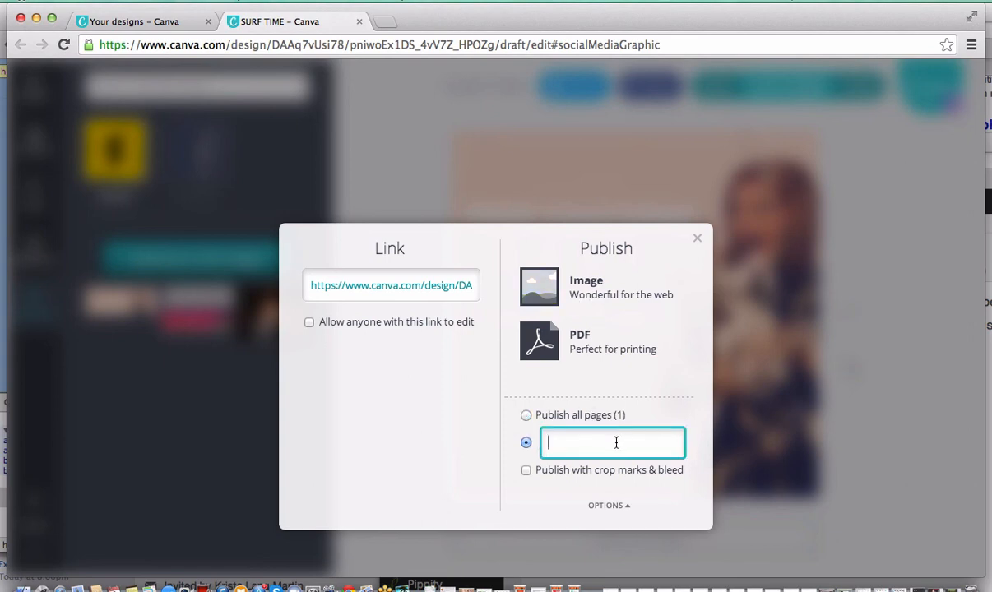
text(2)
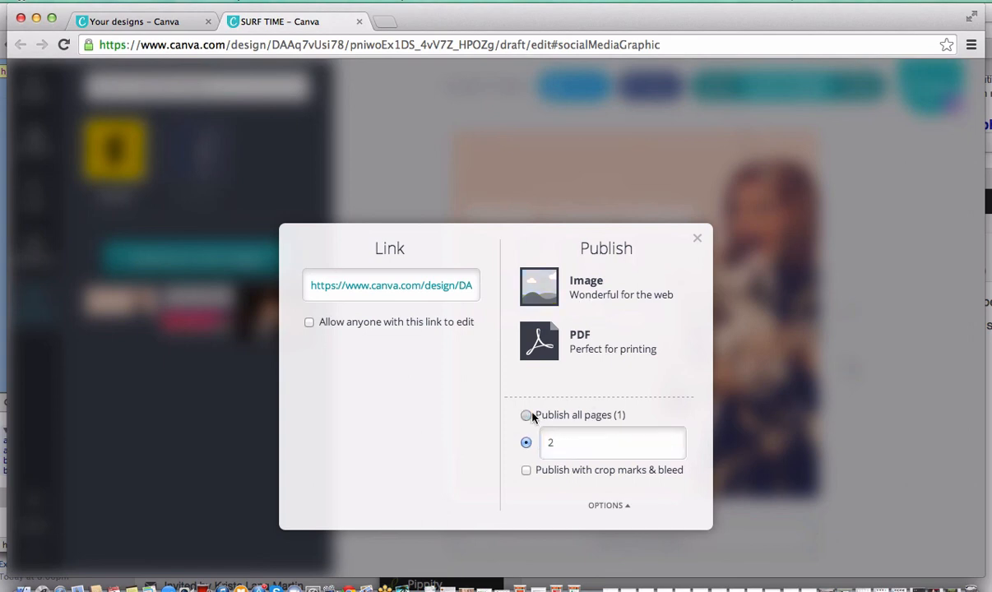
click(529, 416)
click(541, 288)
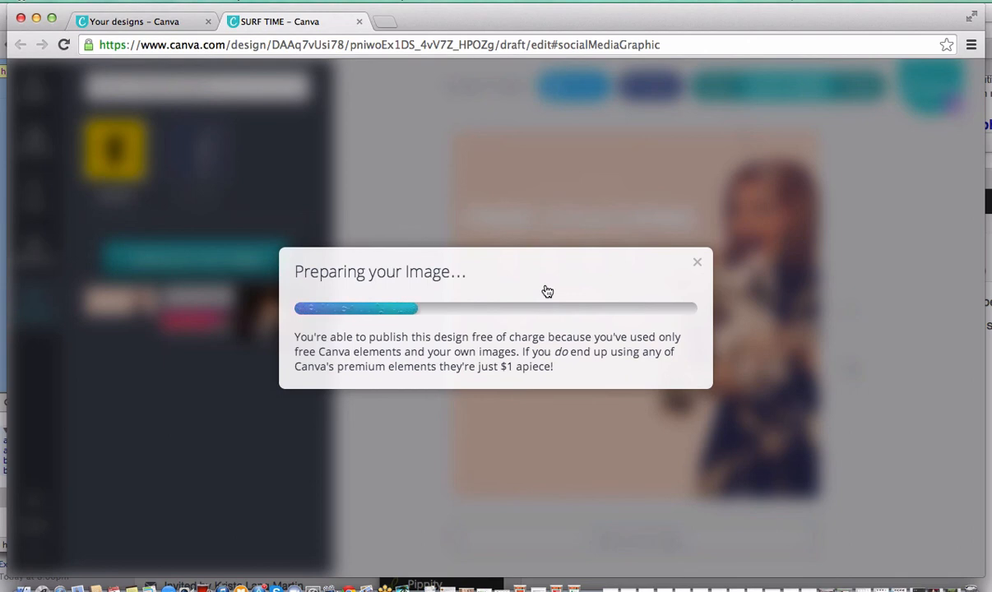